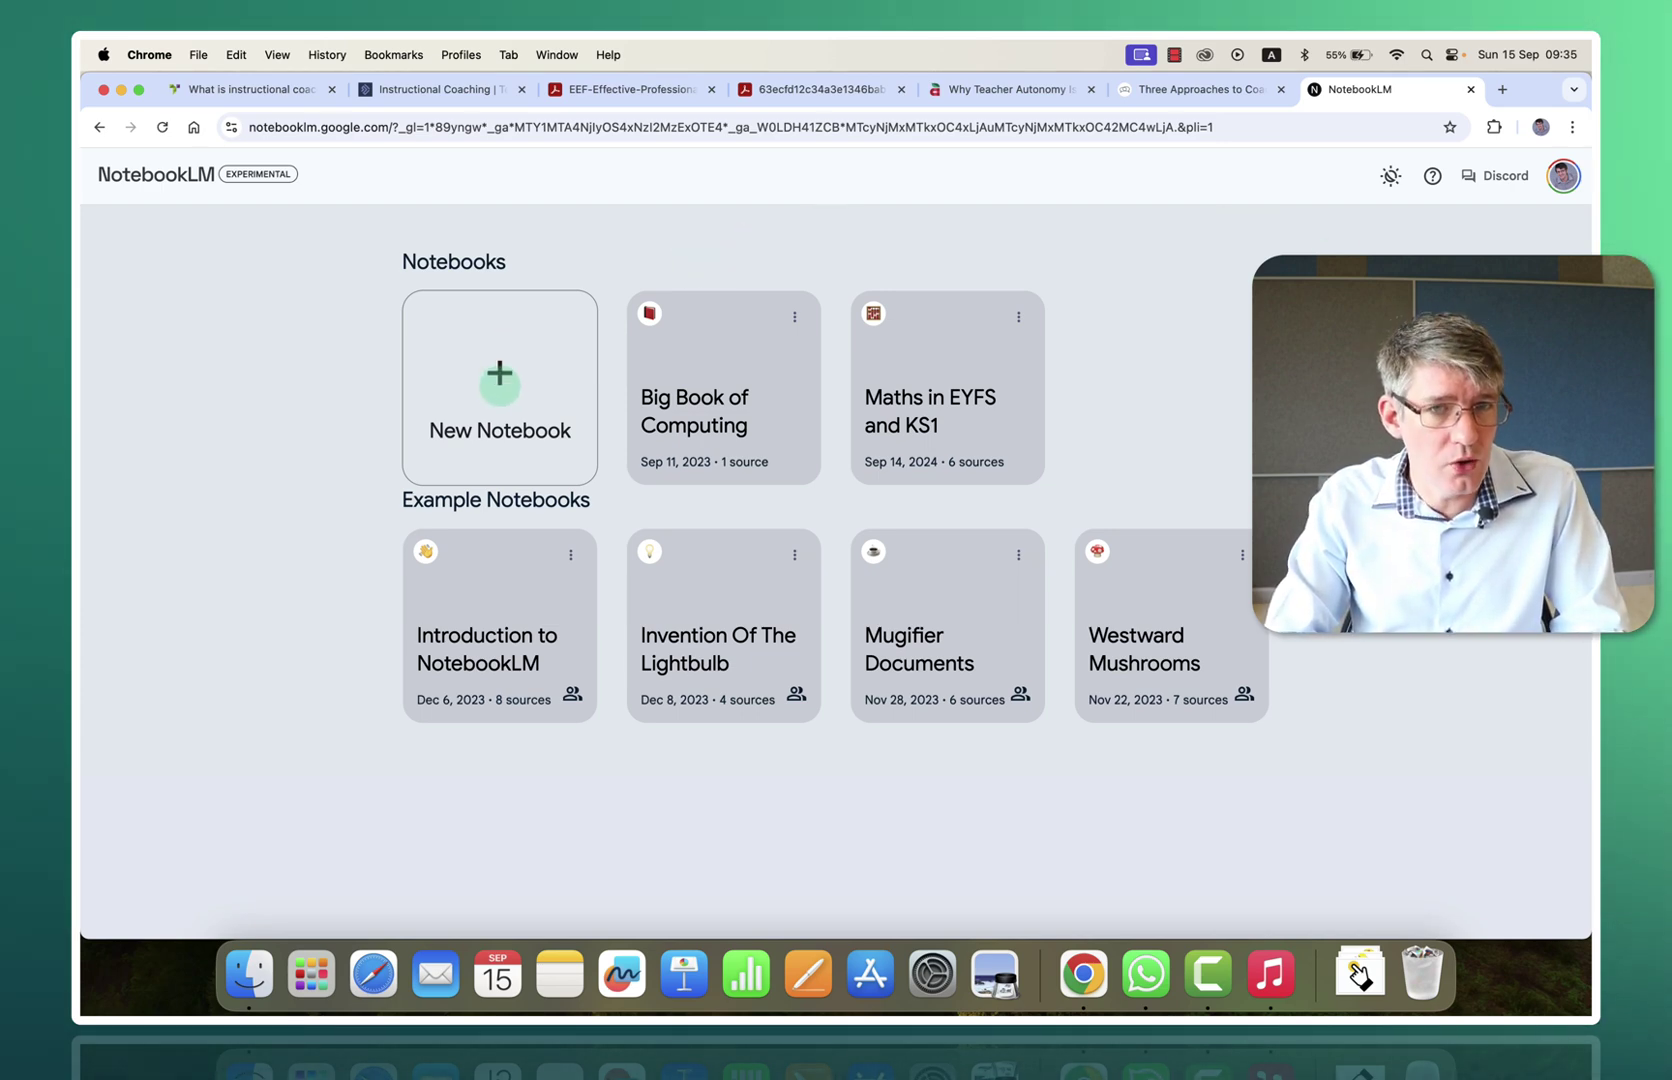
# Step: Create a new empty Untitled notebook from the NotebookLM home page
pyautogui.click(500, 381)
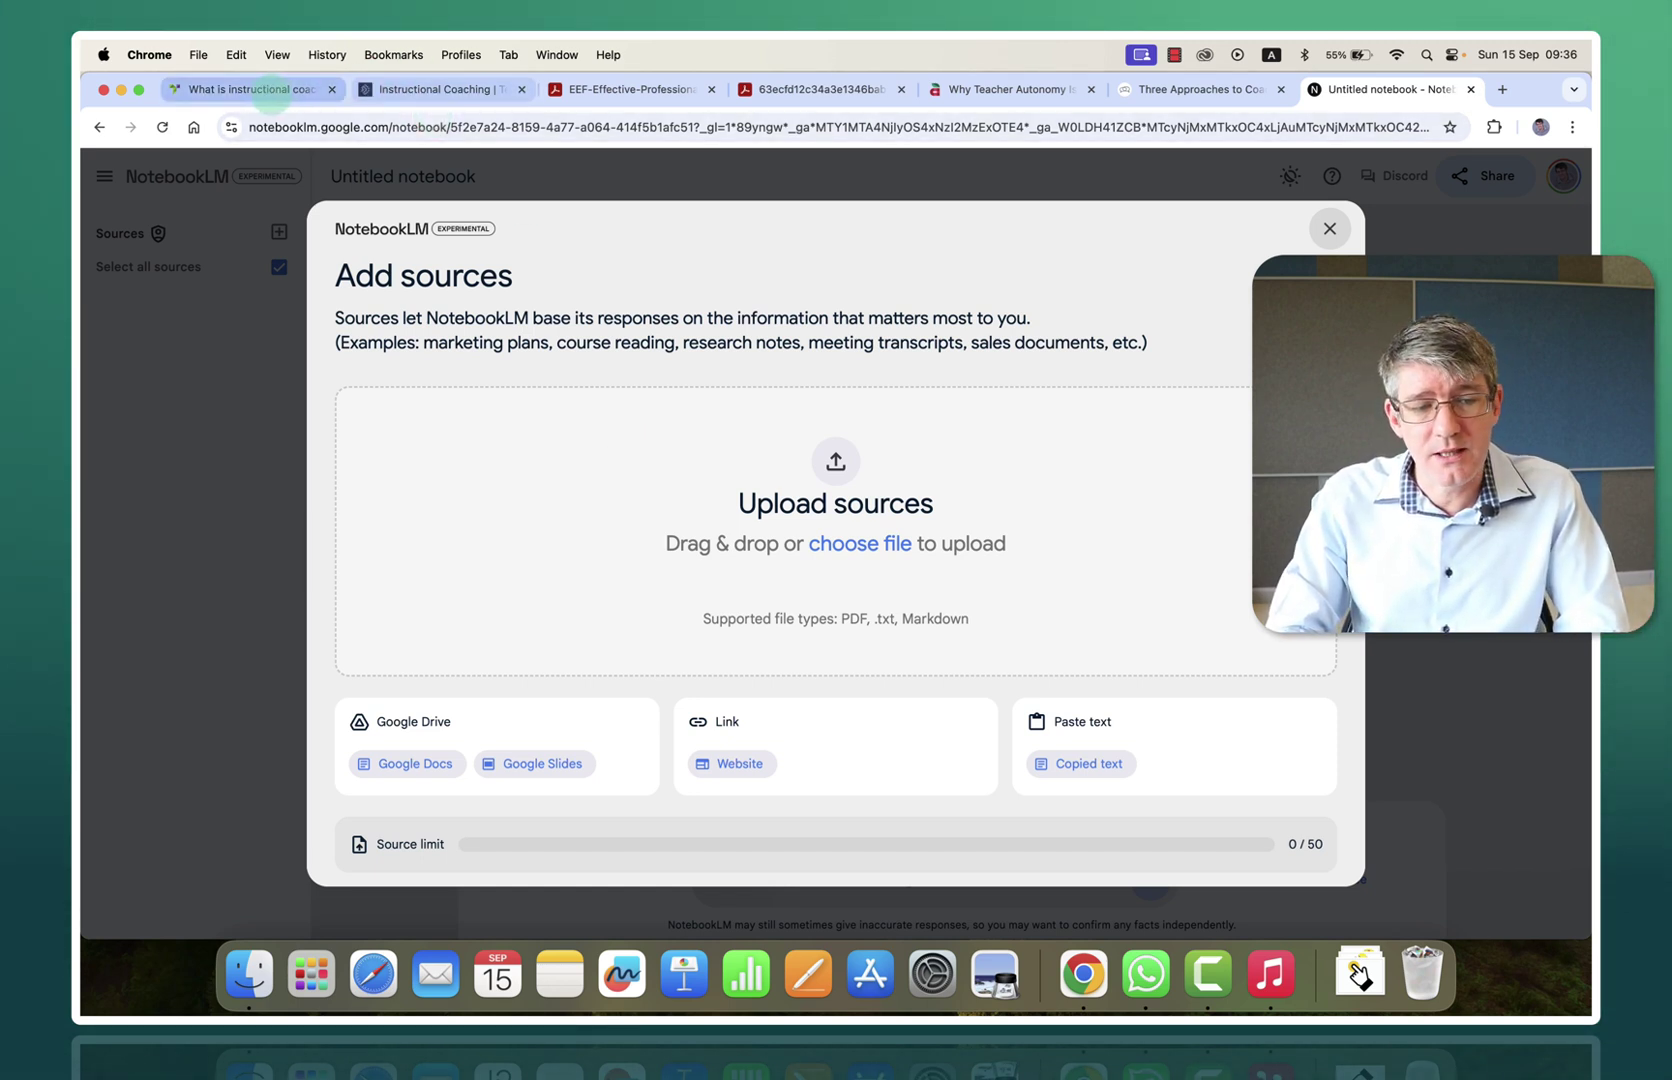
# Step: Add the Teacher Development Trust instructional coaching article as a website source
pyautogui.click(280, 89)
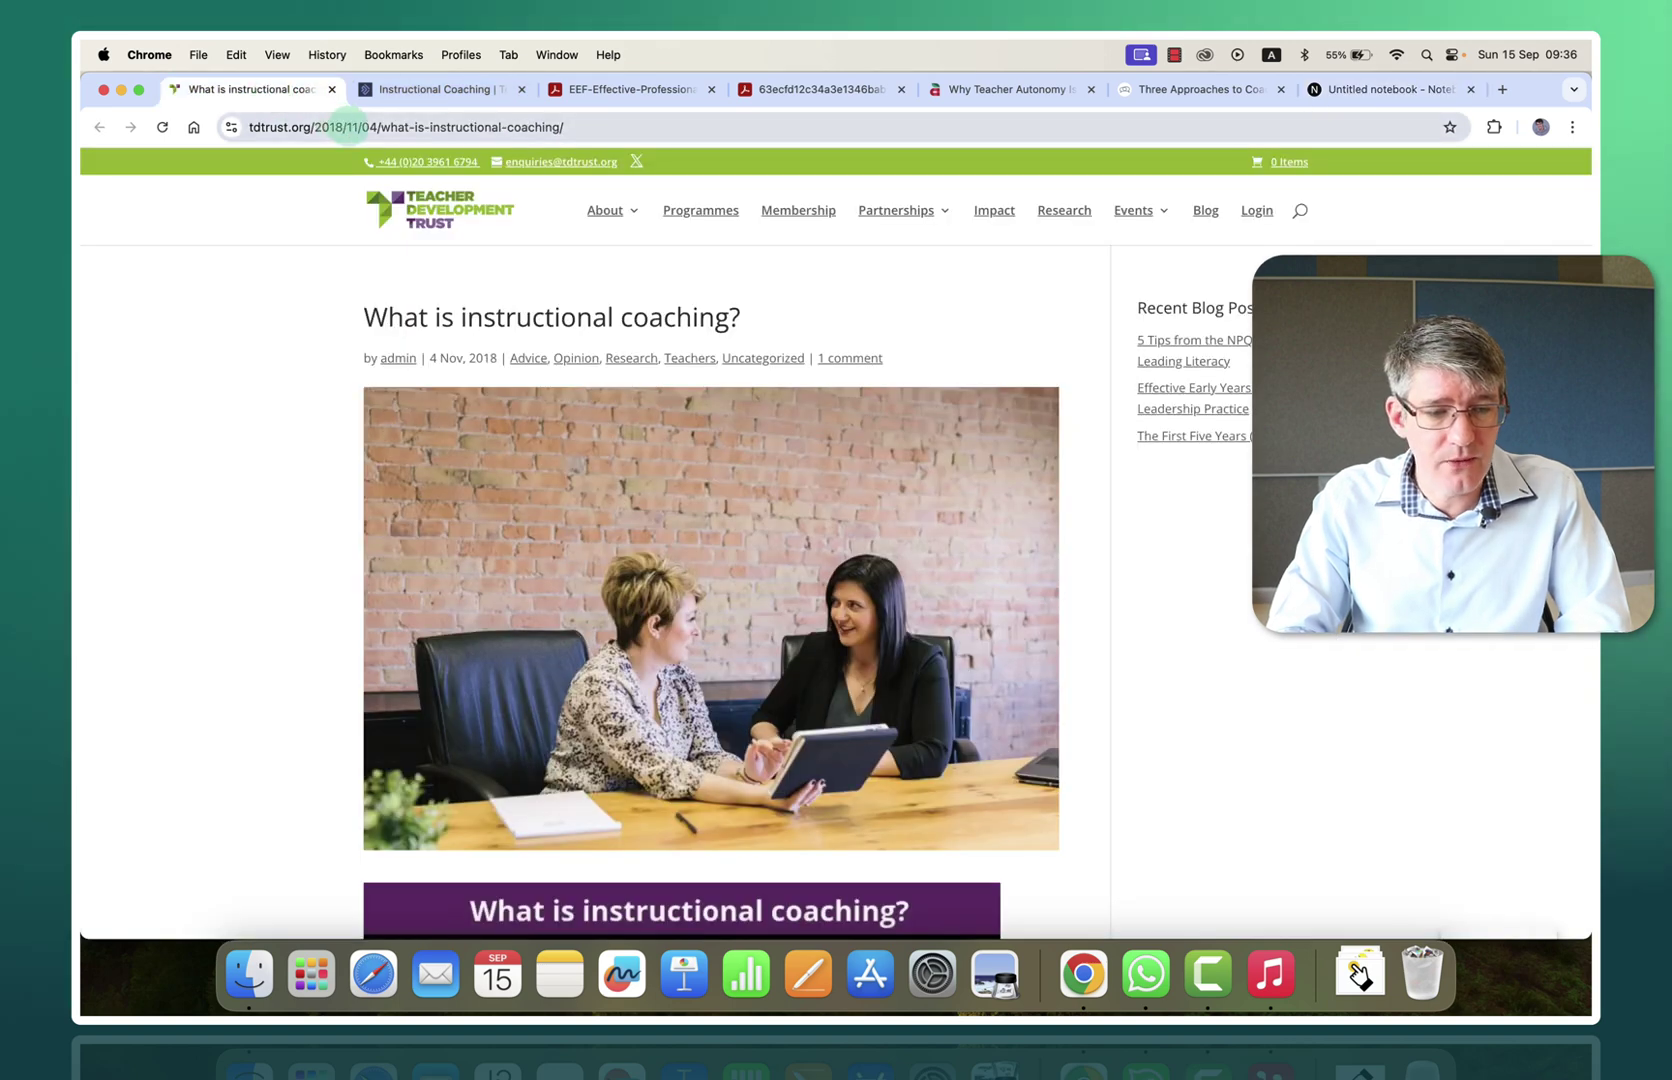
pyautogui.click(357, 127)
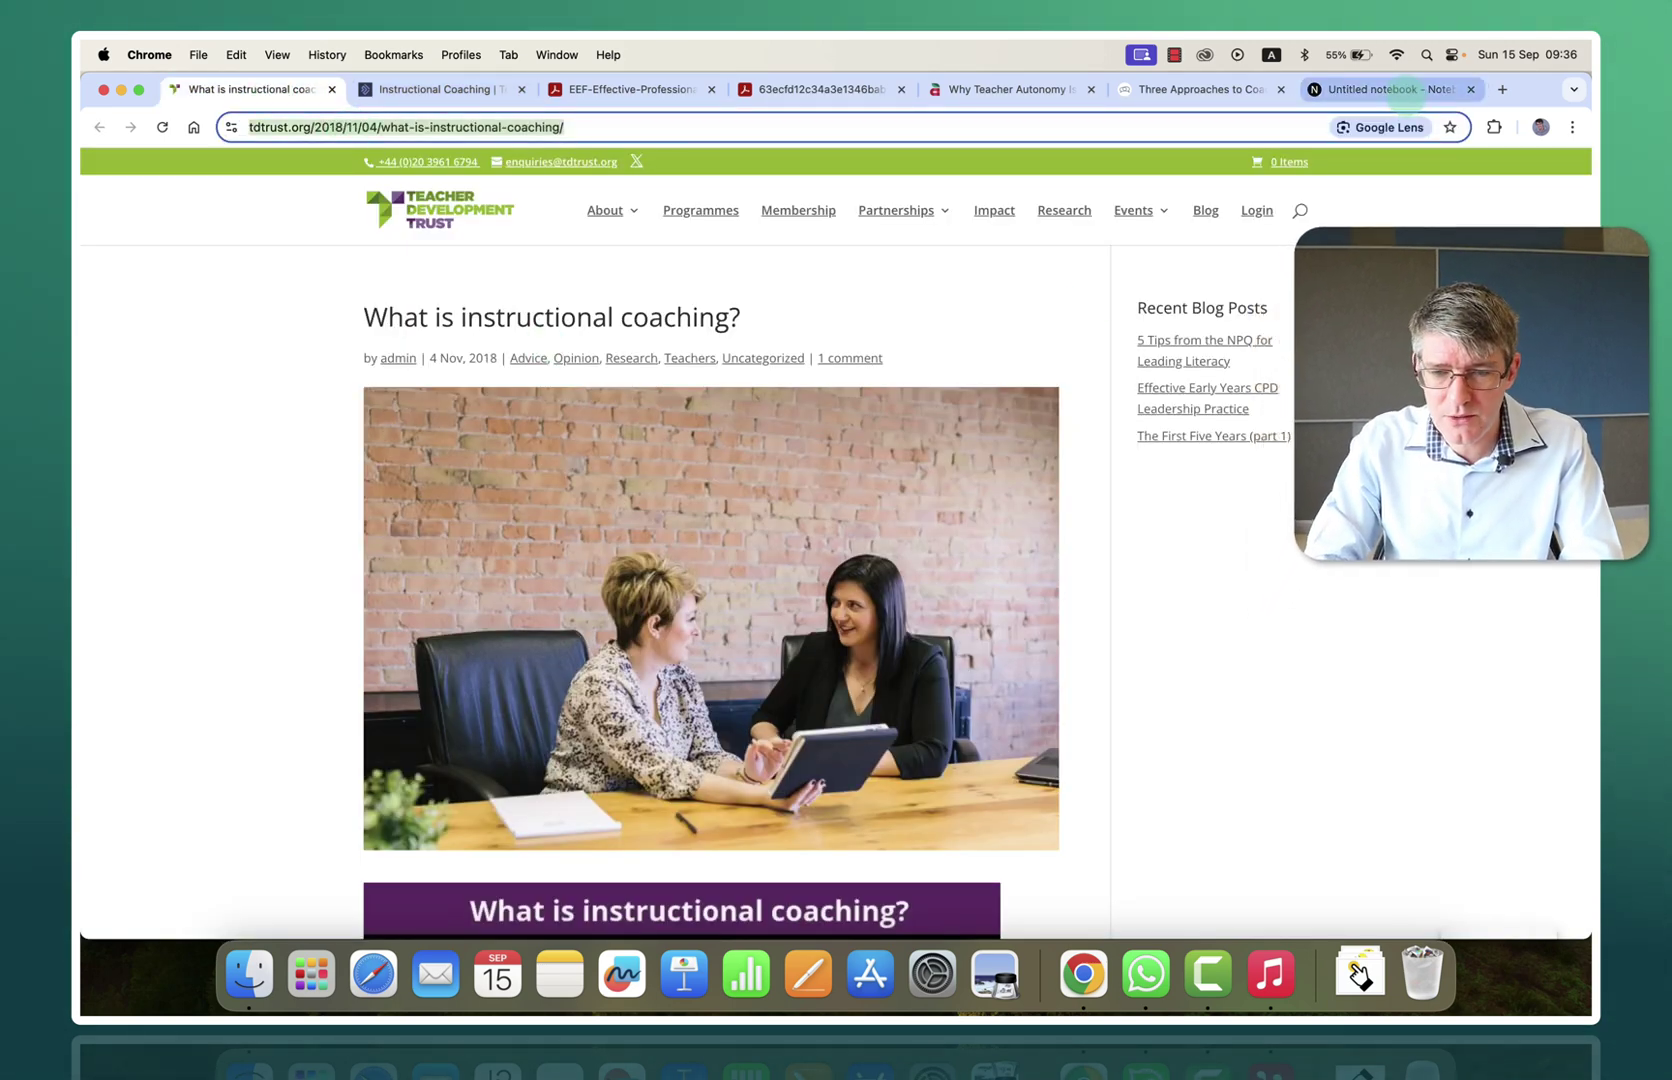
pyautogui.click(1420, 89)
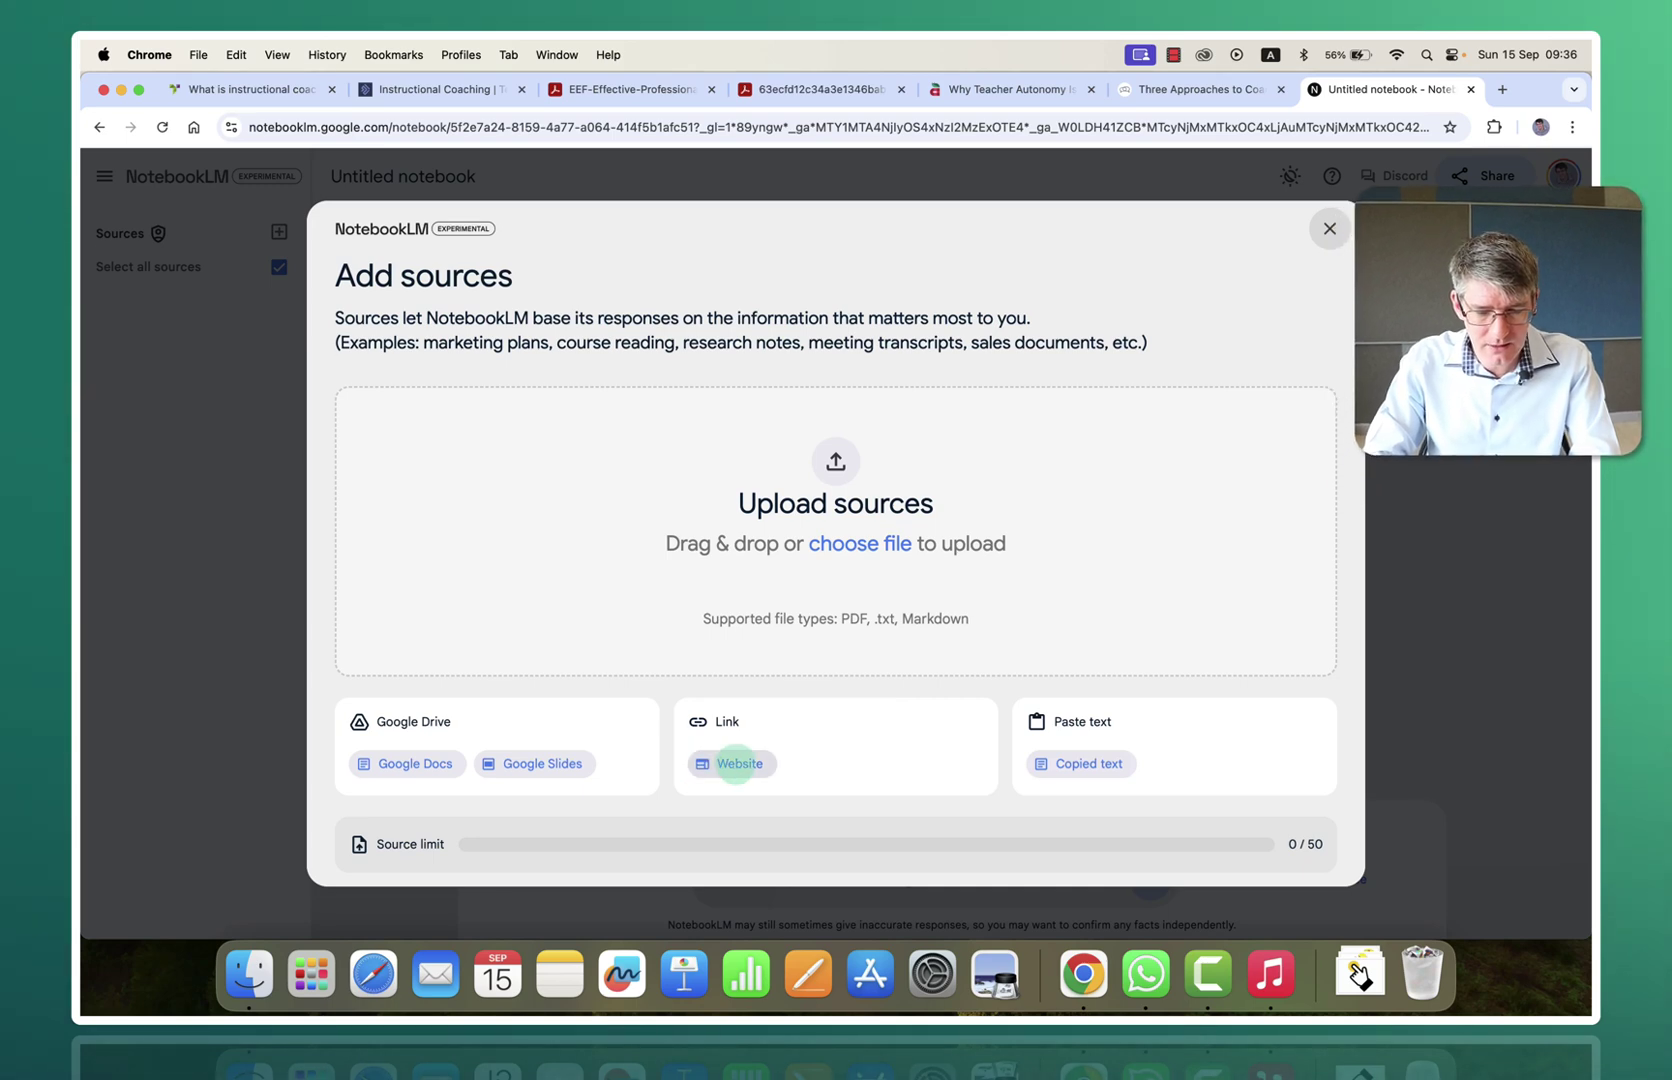
pyautogui.click(736, 764)
pyautogui.click(513, 454)
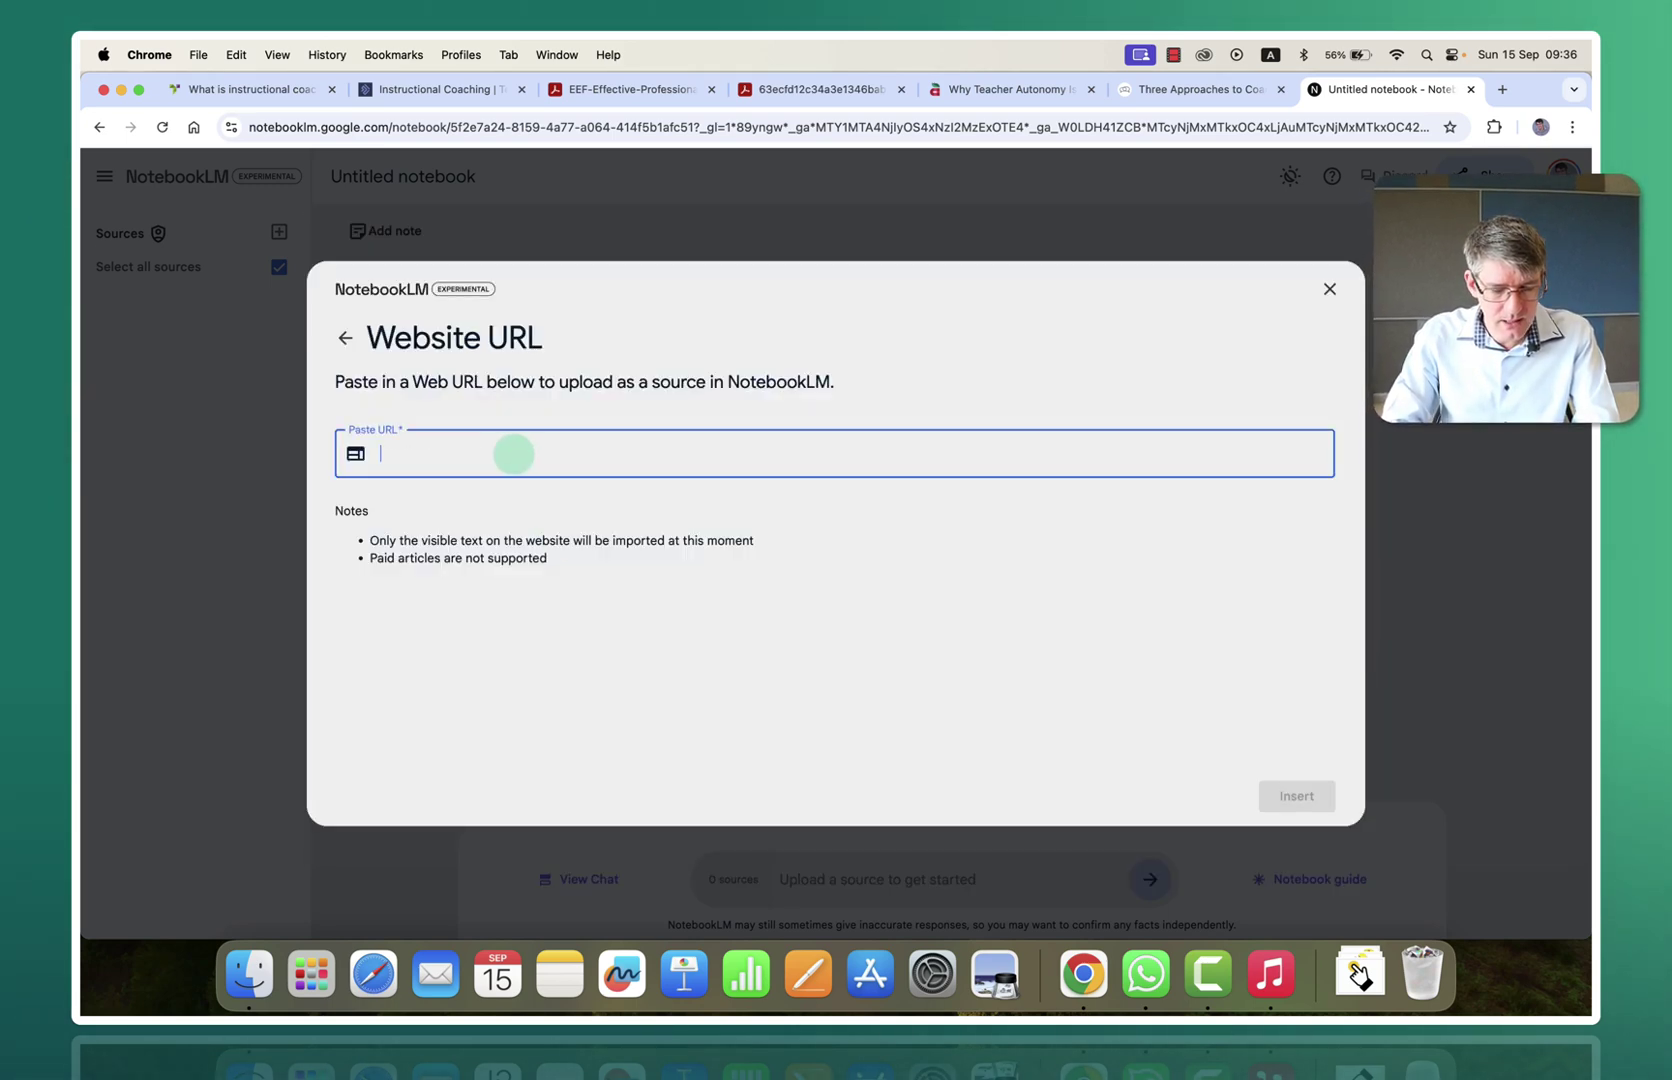
pyautogui.click(1298, 795)
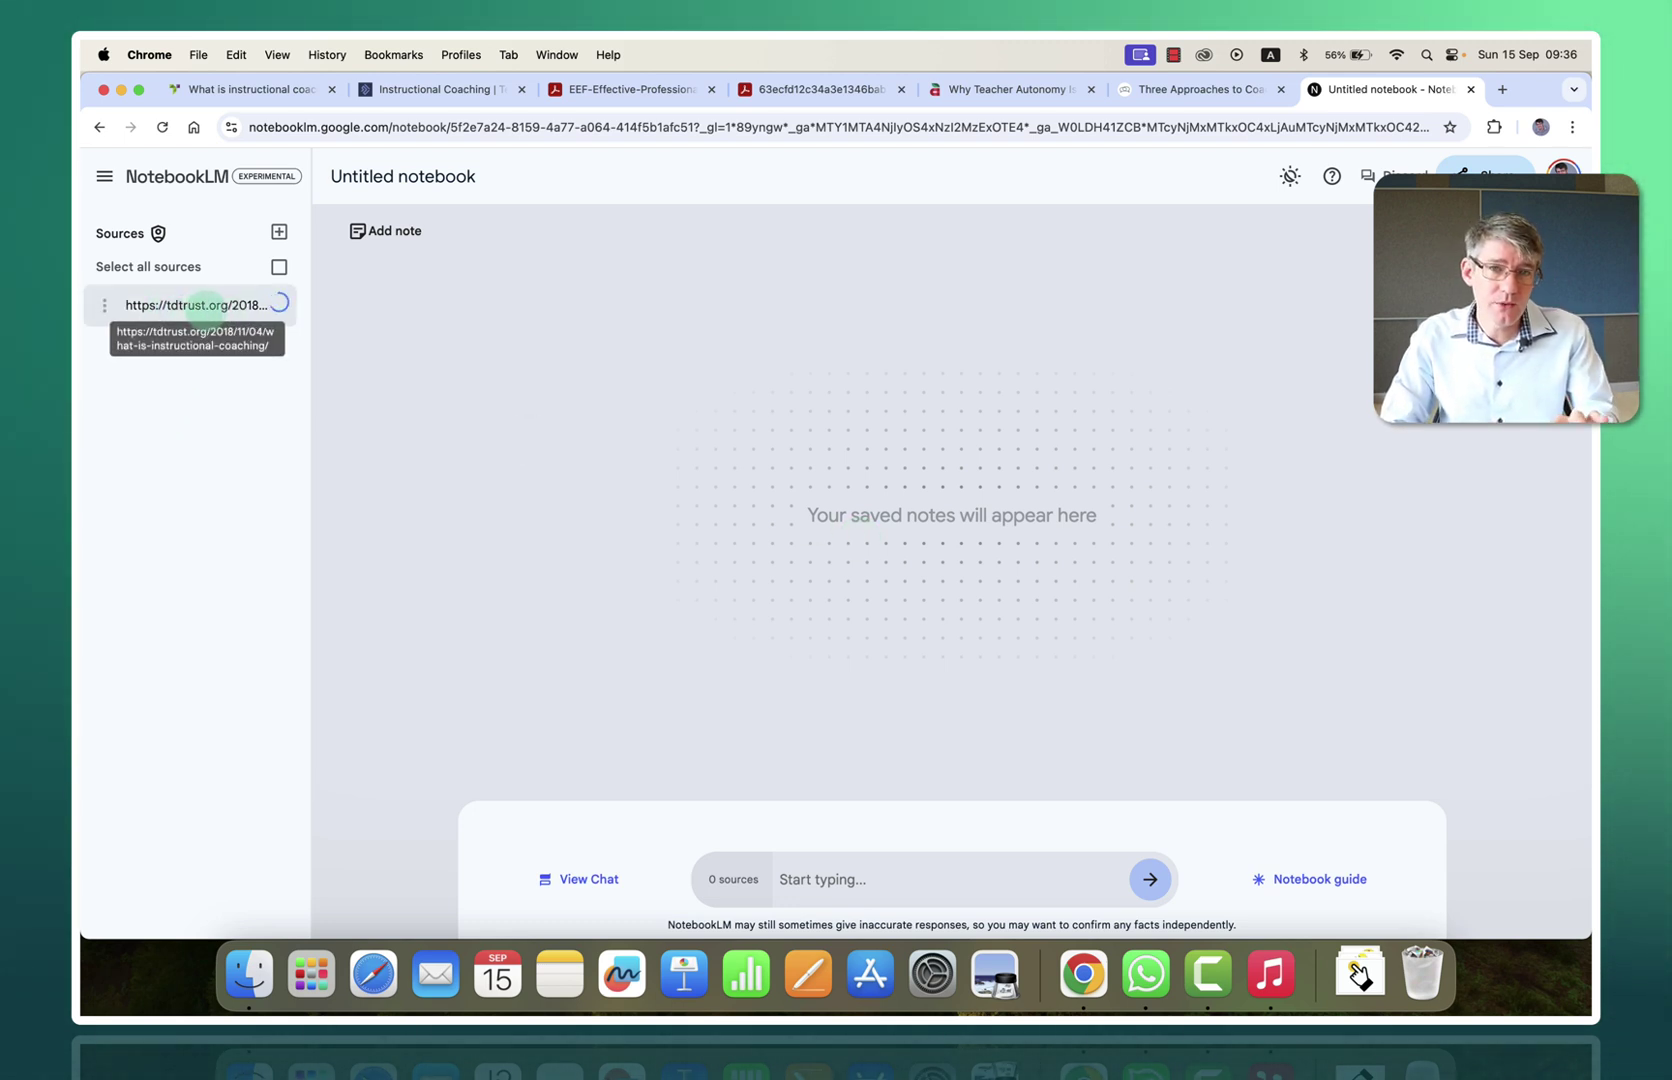
# Step: Add the High Speed Training coaching article as a second website source
pyautogui.click(278, 232)
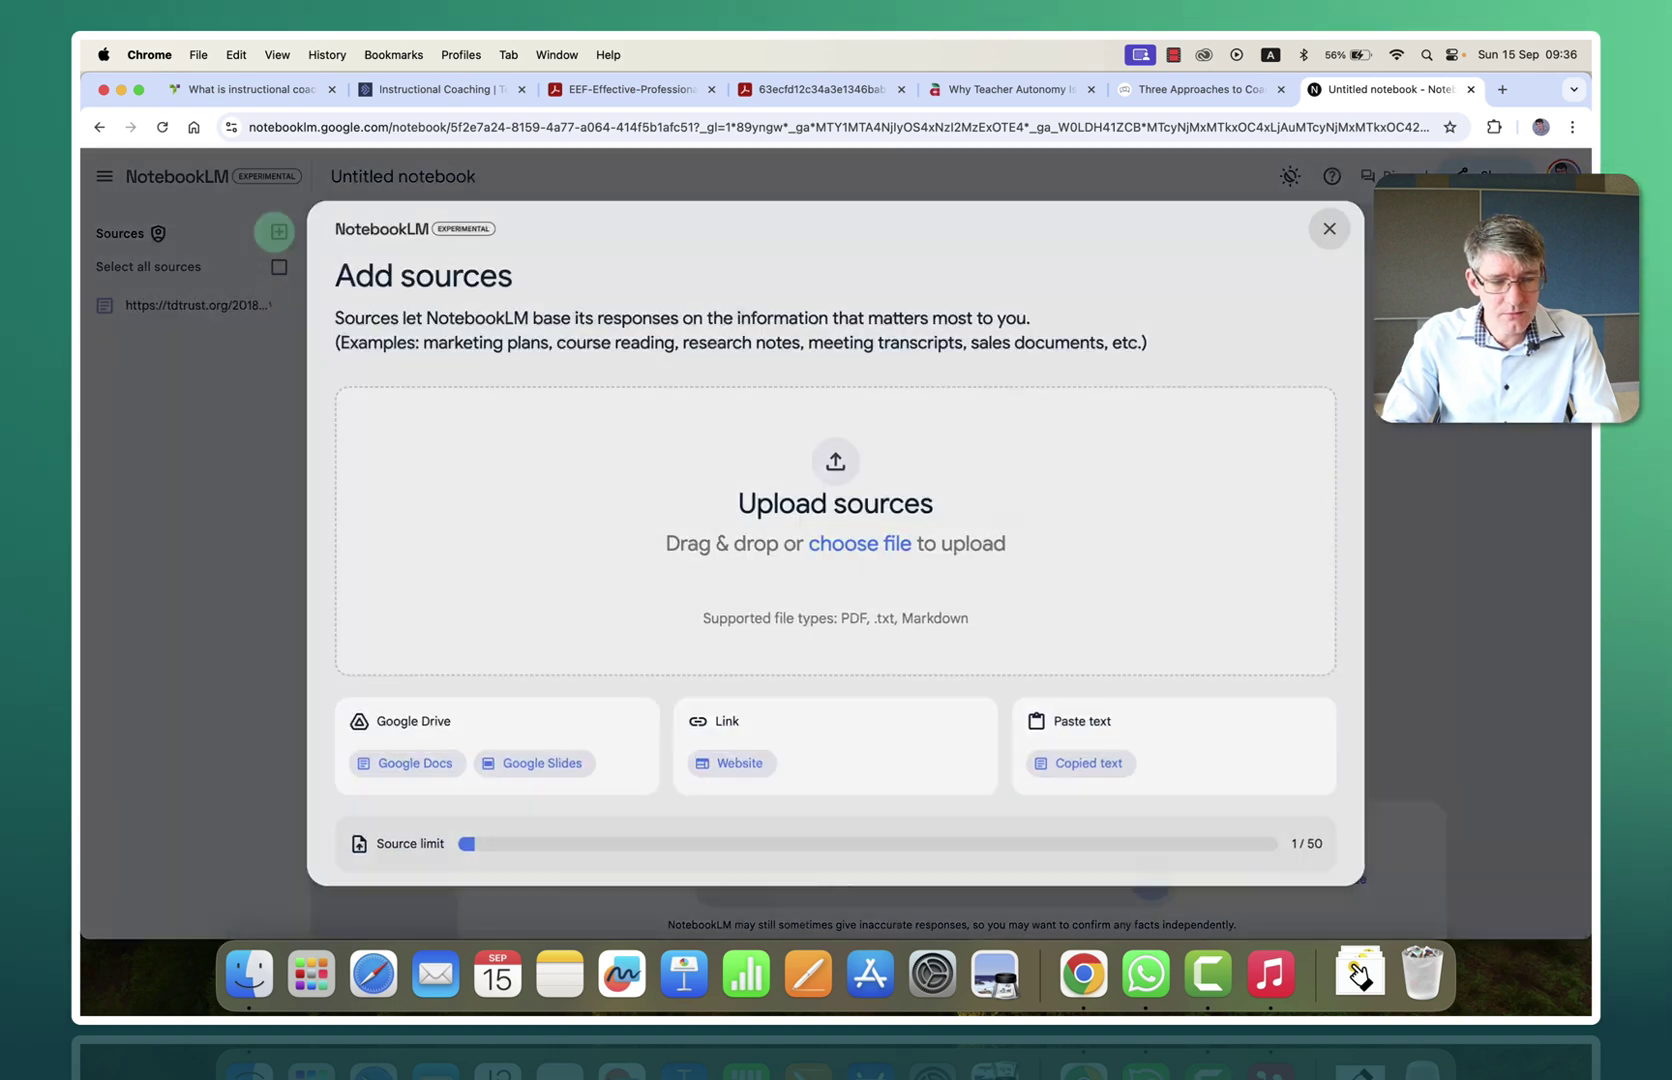
pyautogui.click(407, 92)
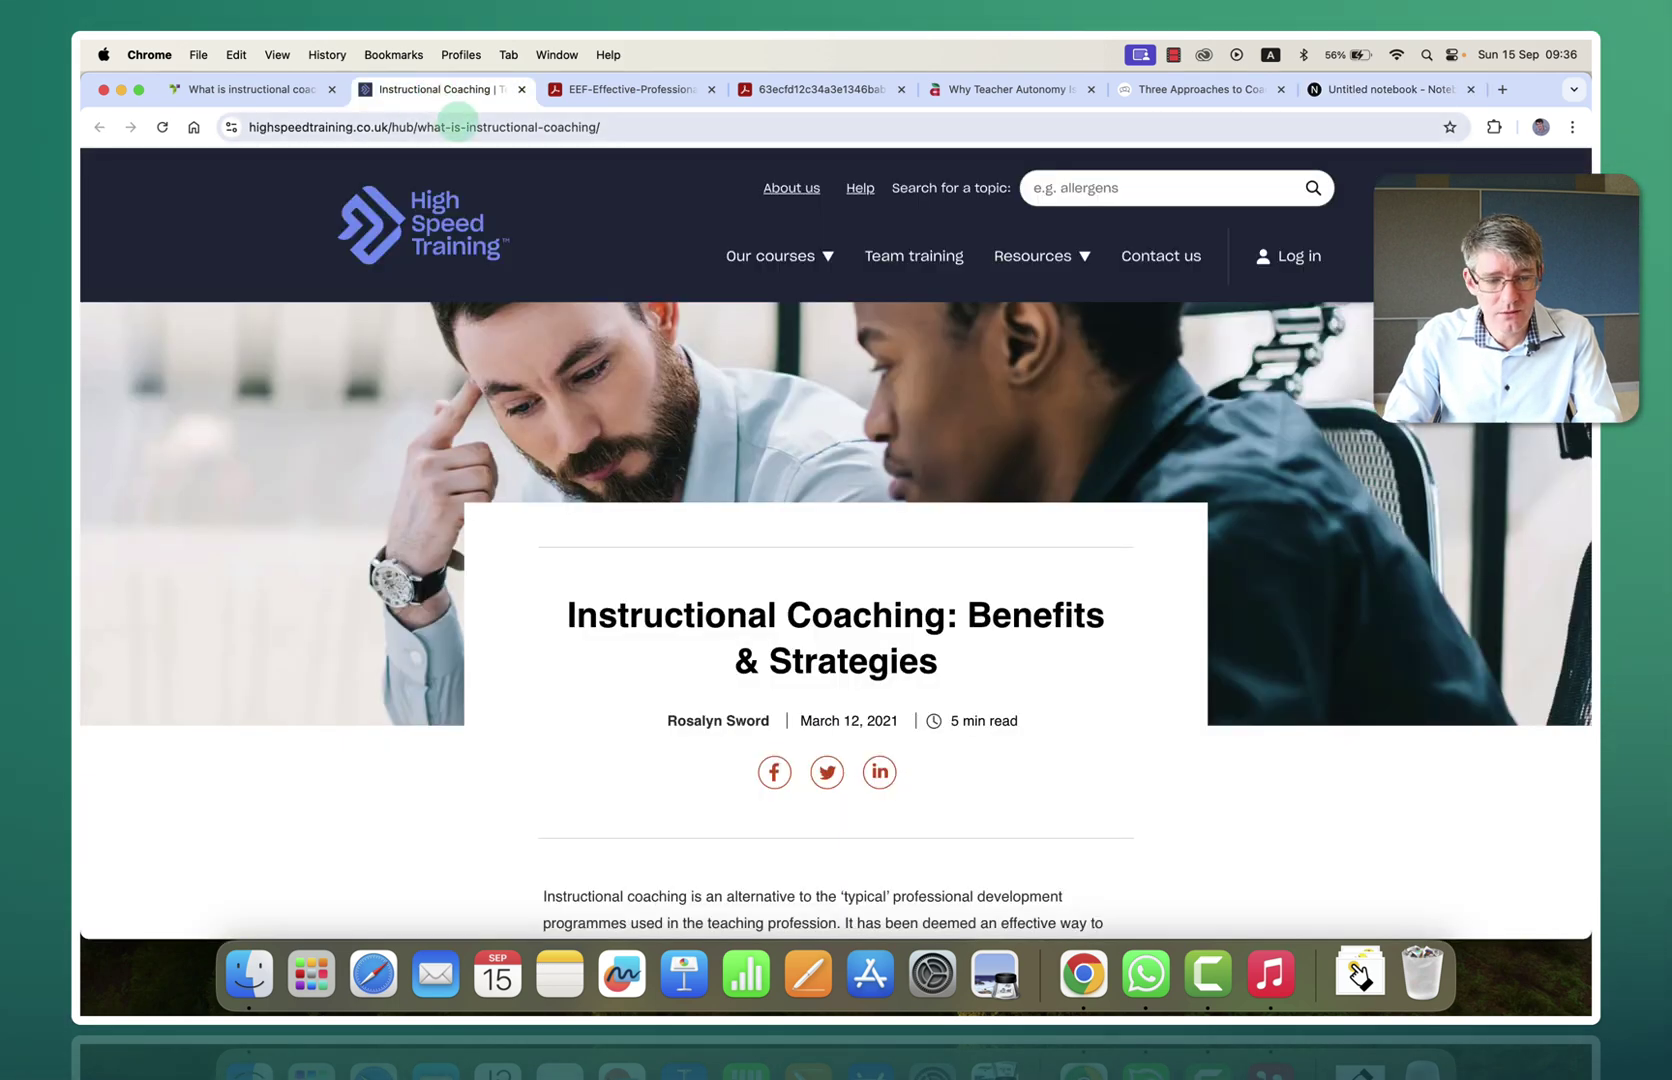
pyautogui.click(460, 127)
pyautogui.press('super+c')
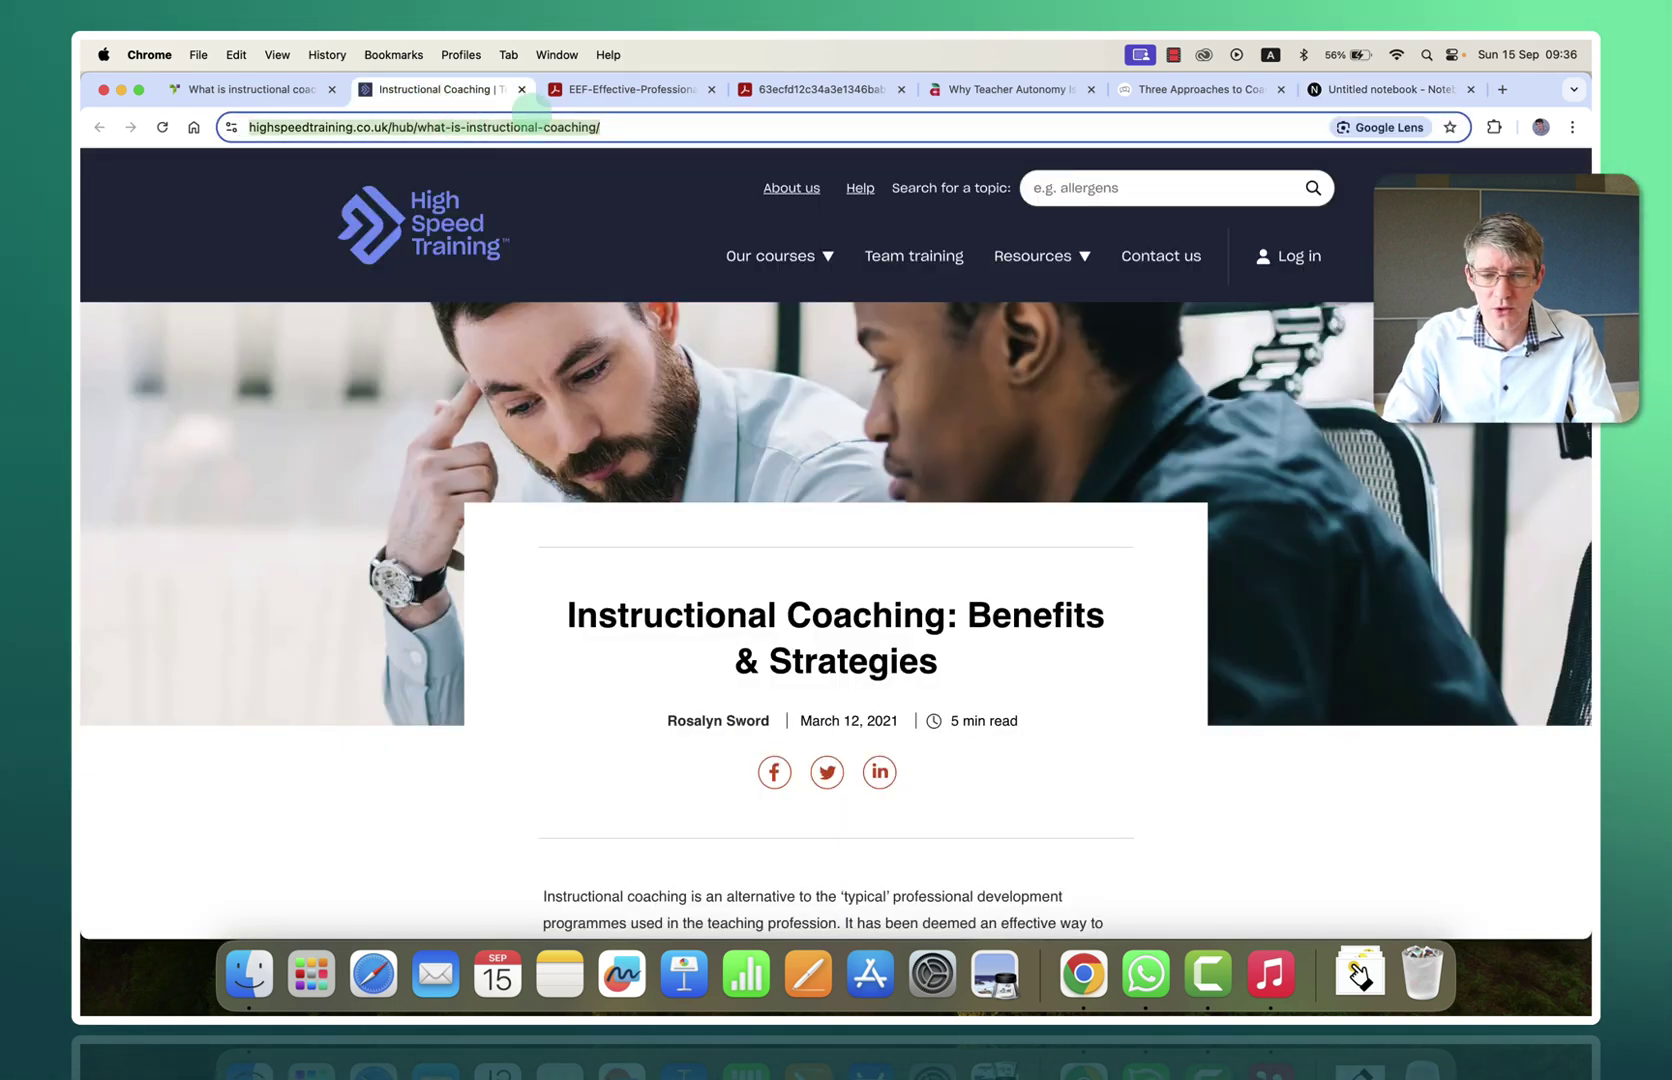
pyautogui.click(1385, 82)
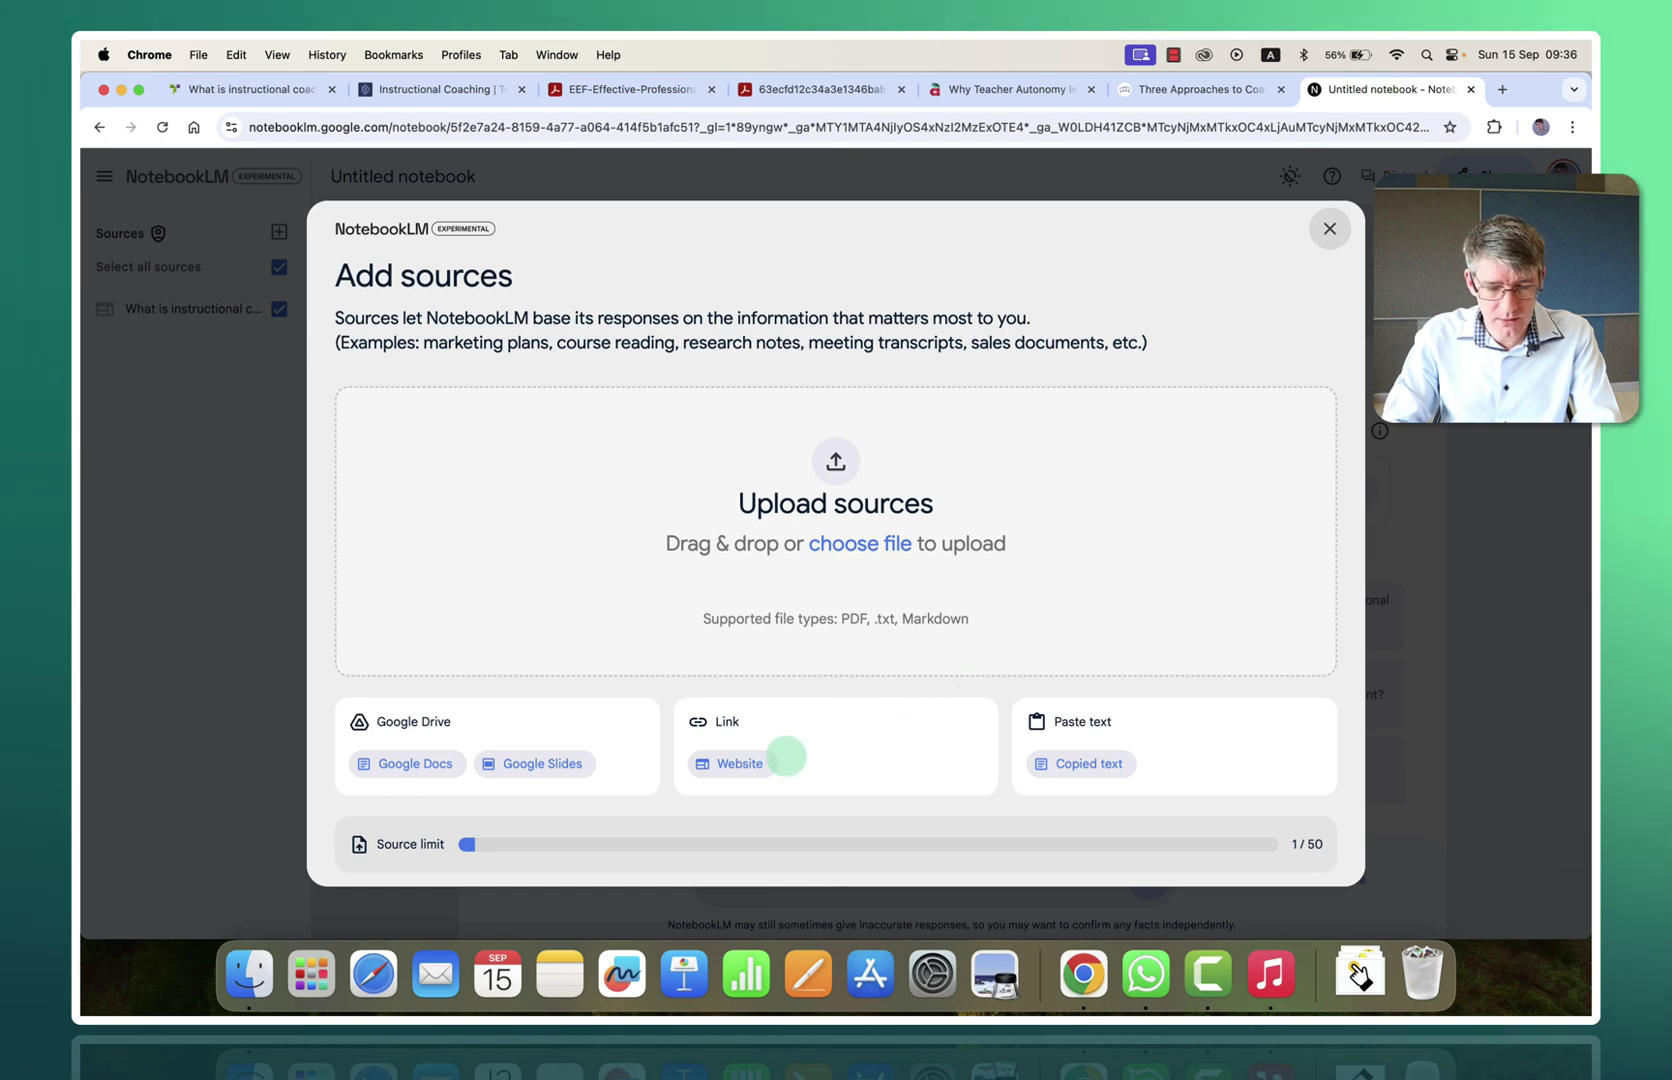
pyautogui.click(765, 757)
pyautogui.click(522, 458)
pyautogui.press('super+v')
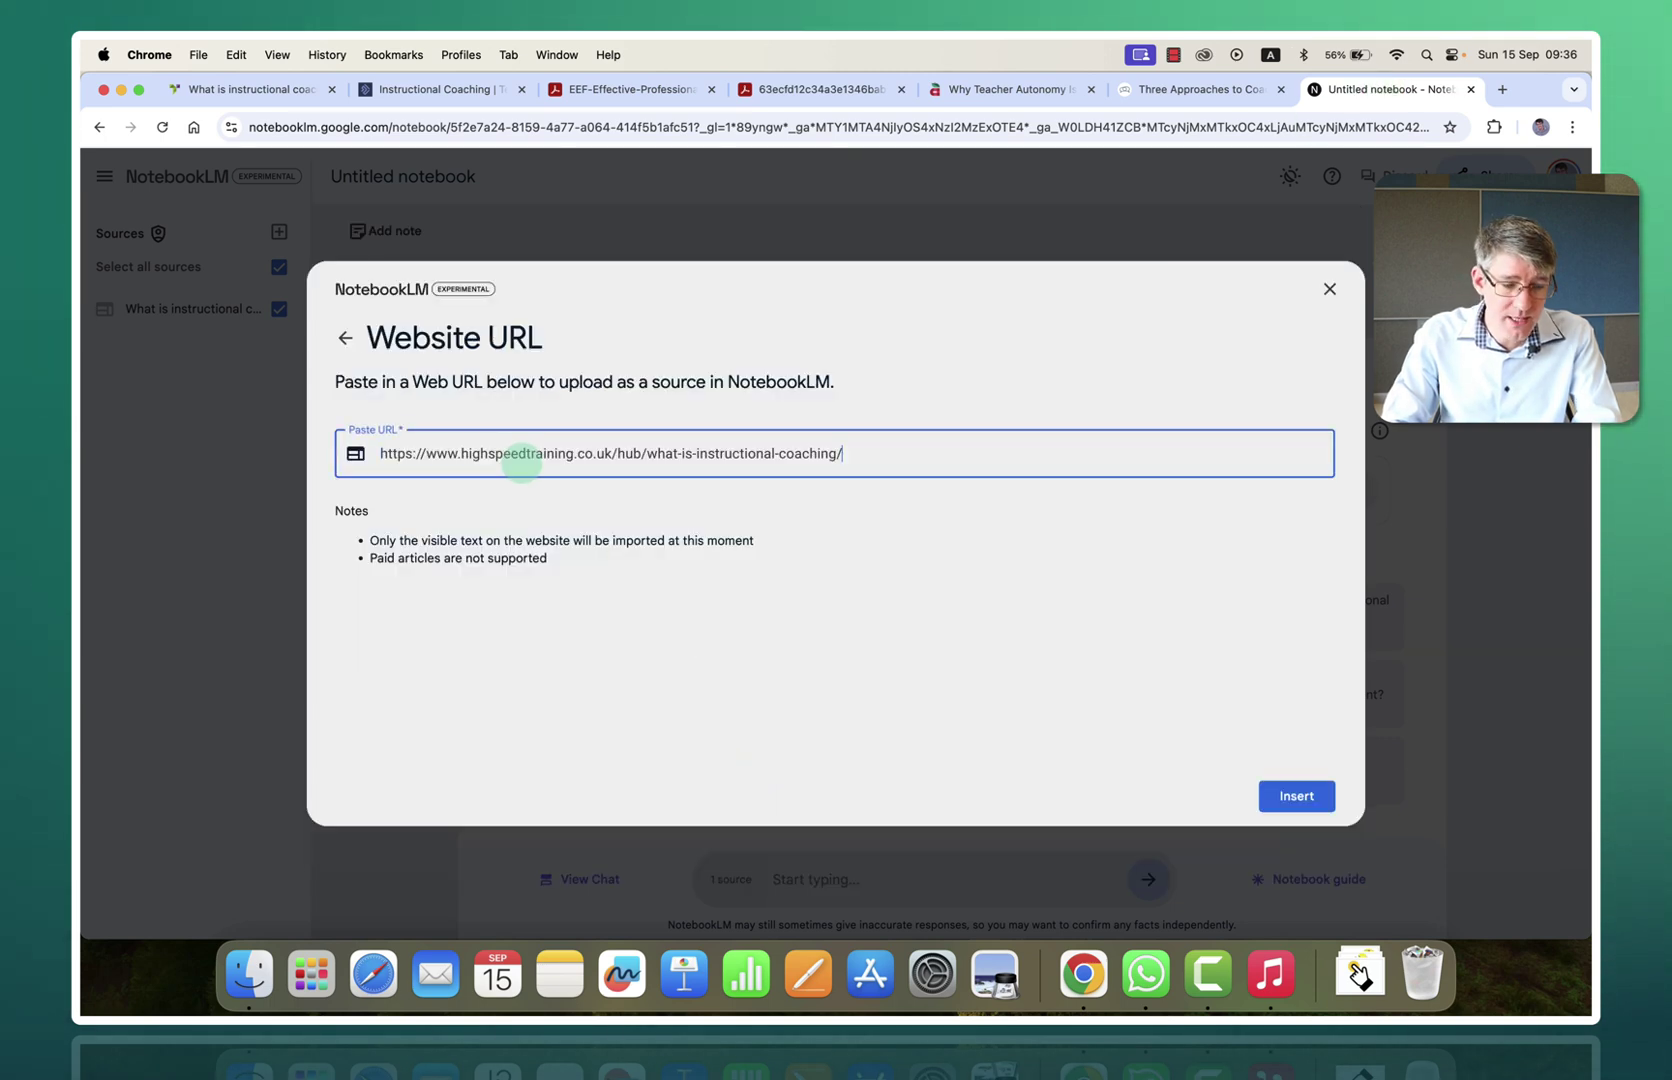
pyautogui.click(1297, 795)
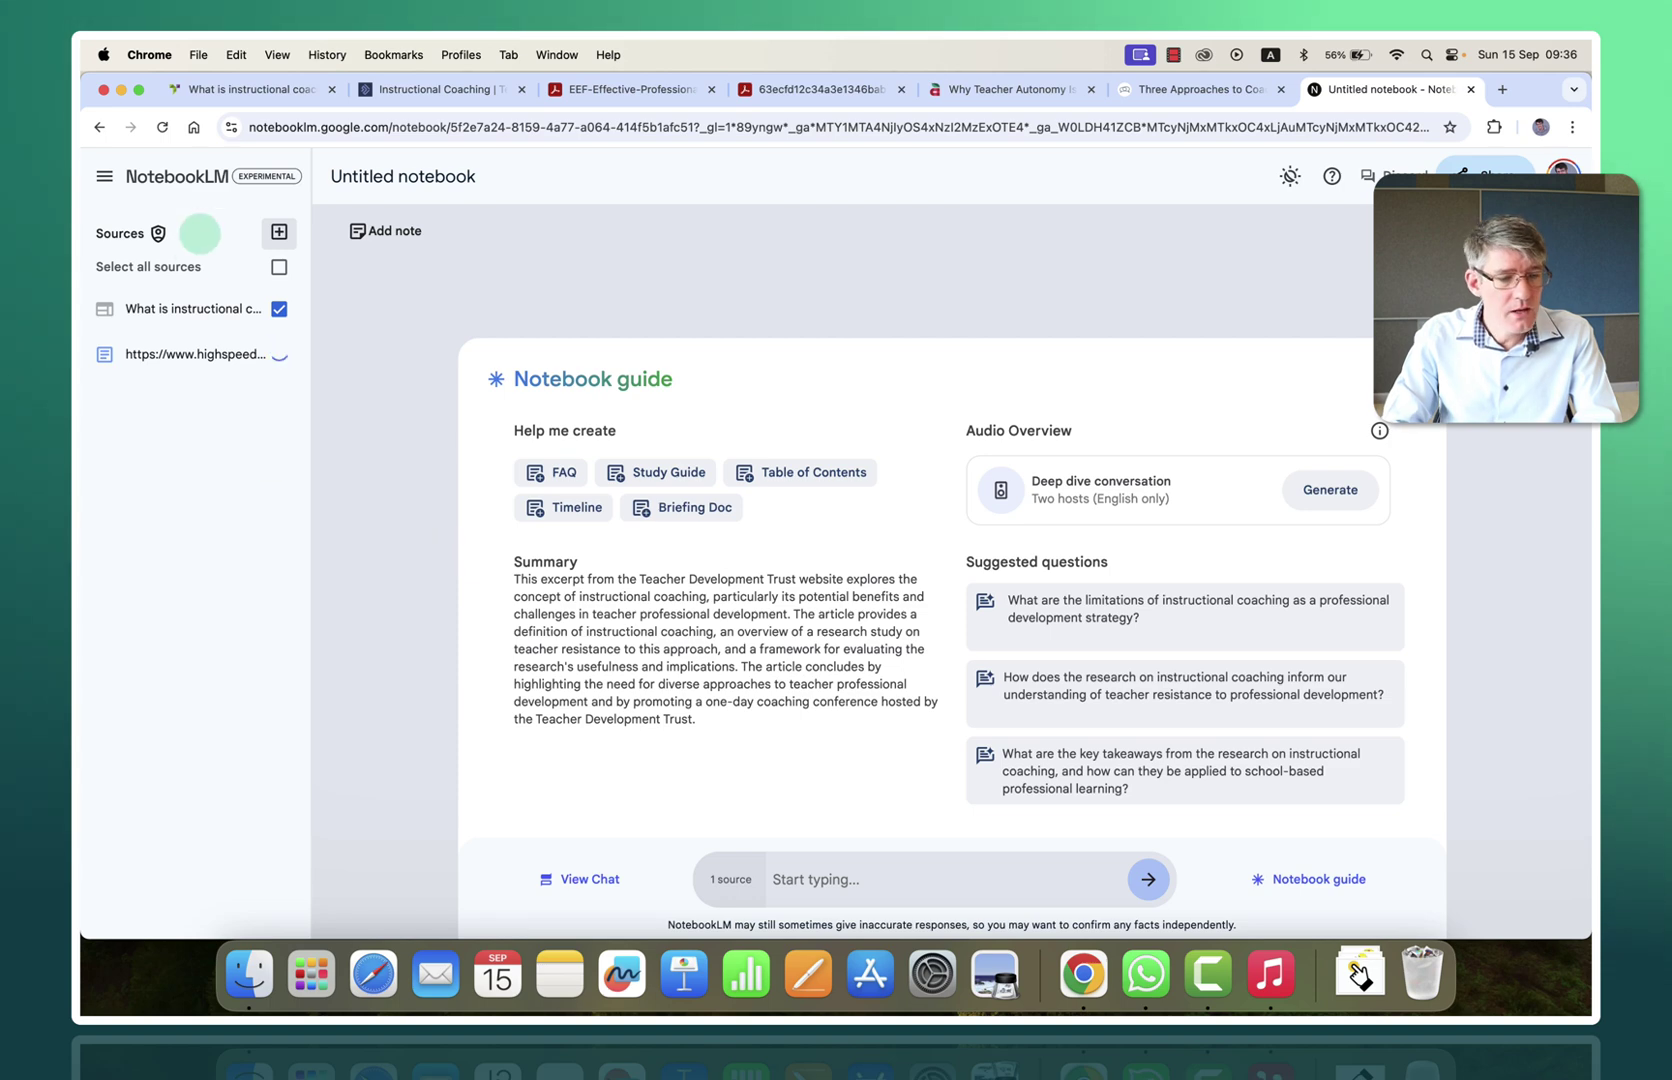
pyautogui.click(279, 231)
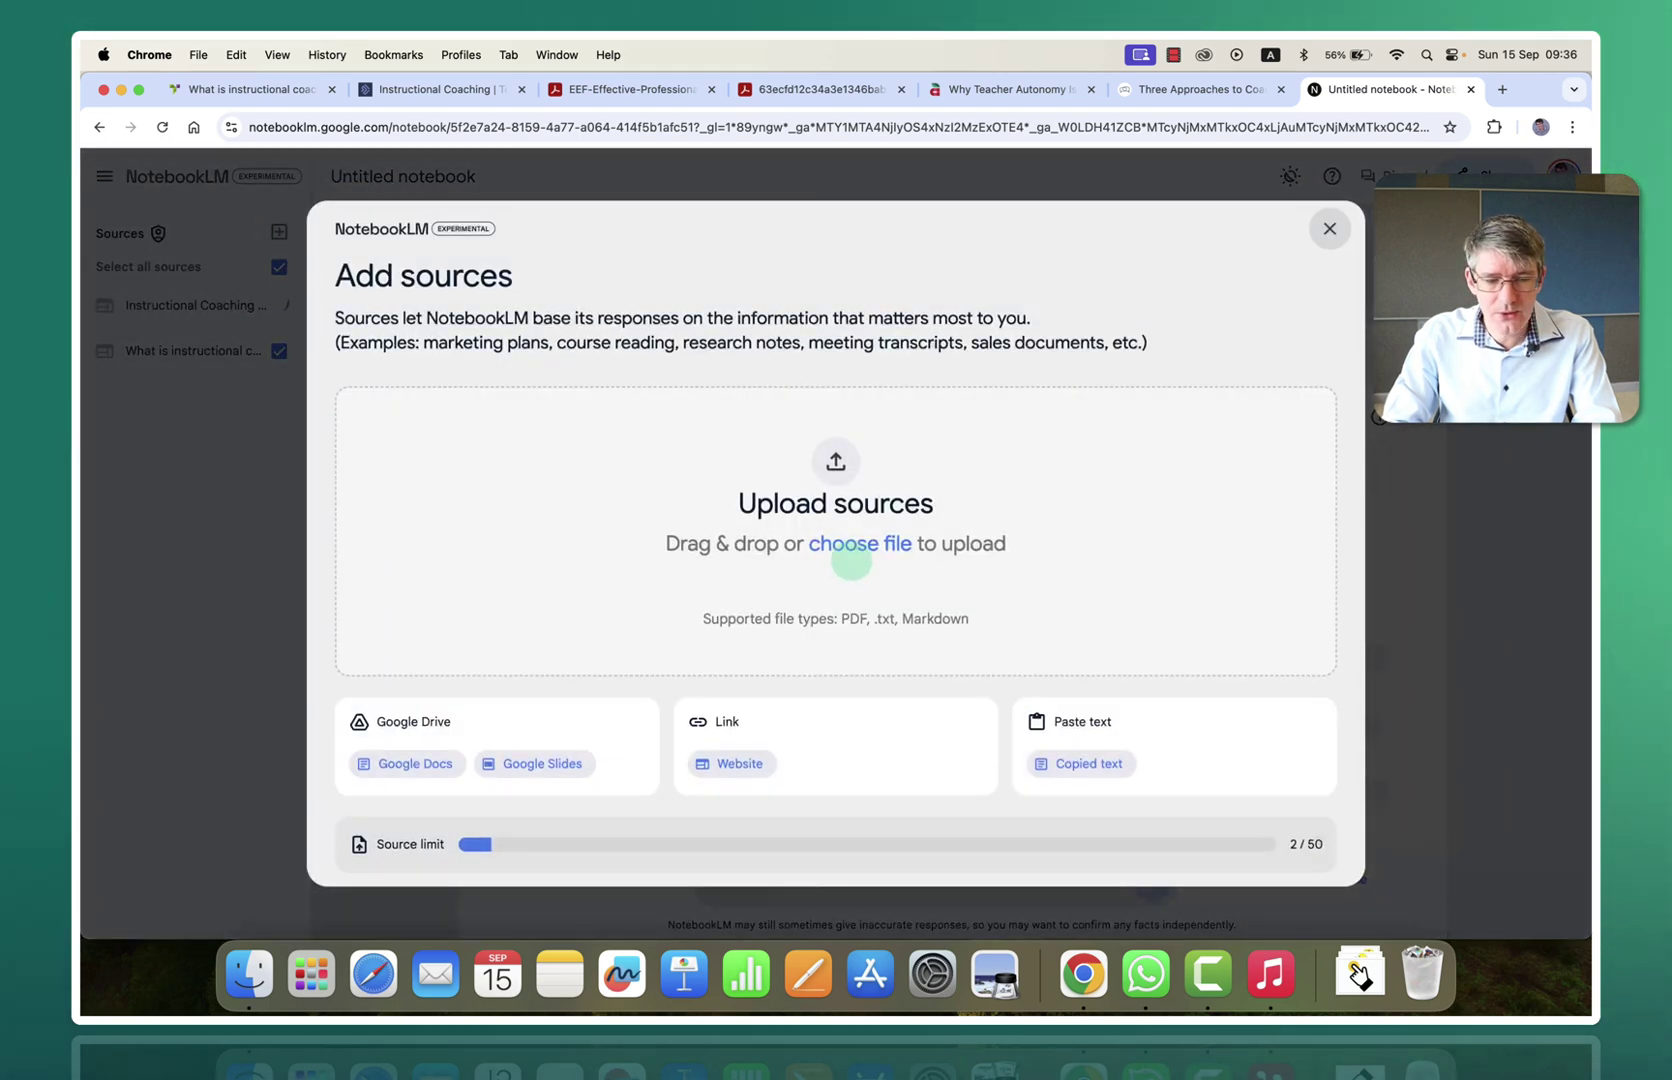
# Step: Download the 7.6MB EEF guidance report PDF and the What Good Coaches Do PDF
pyautogui.click(645, 89)
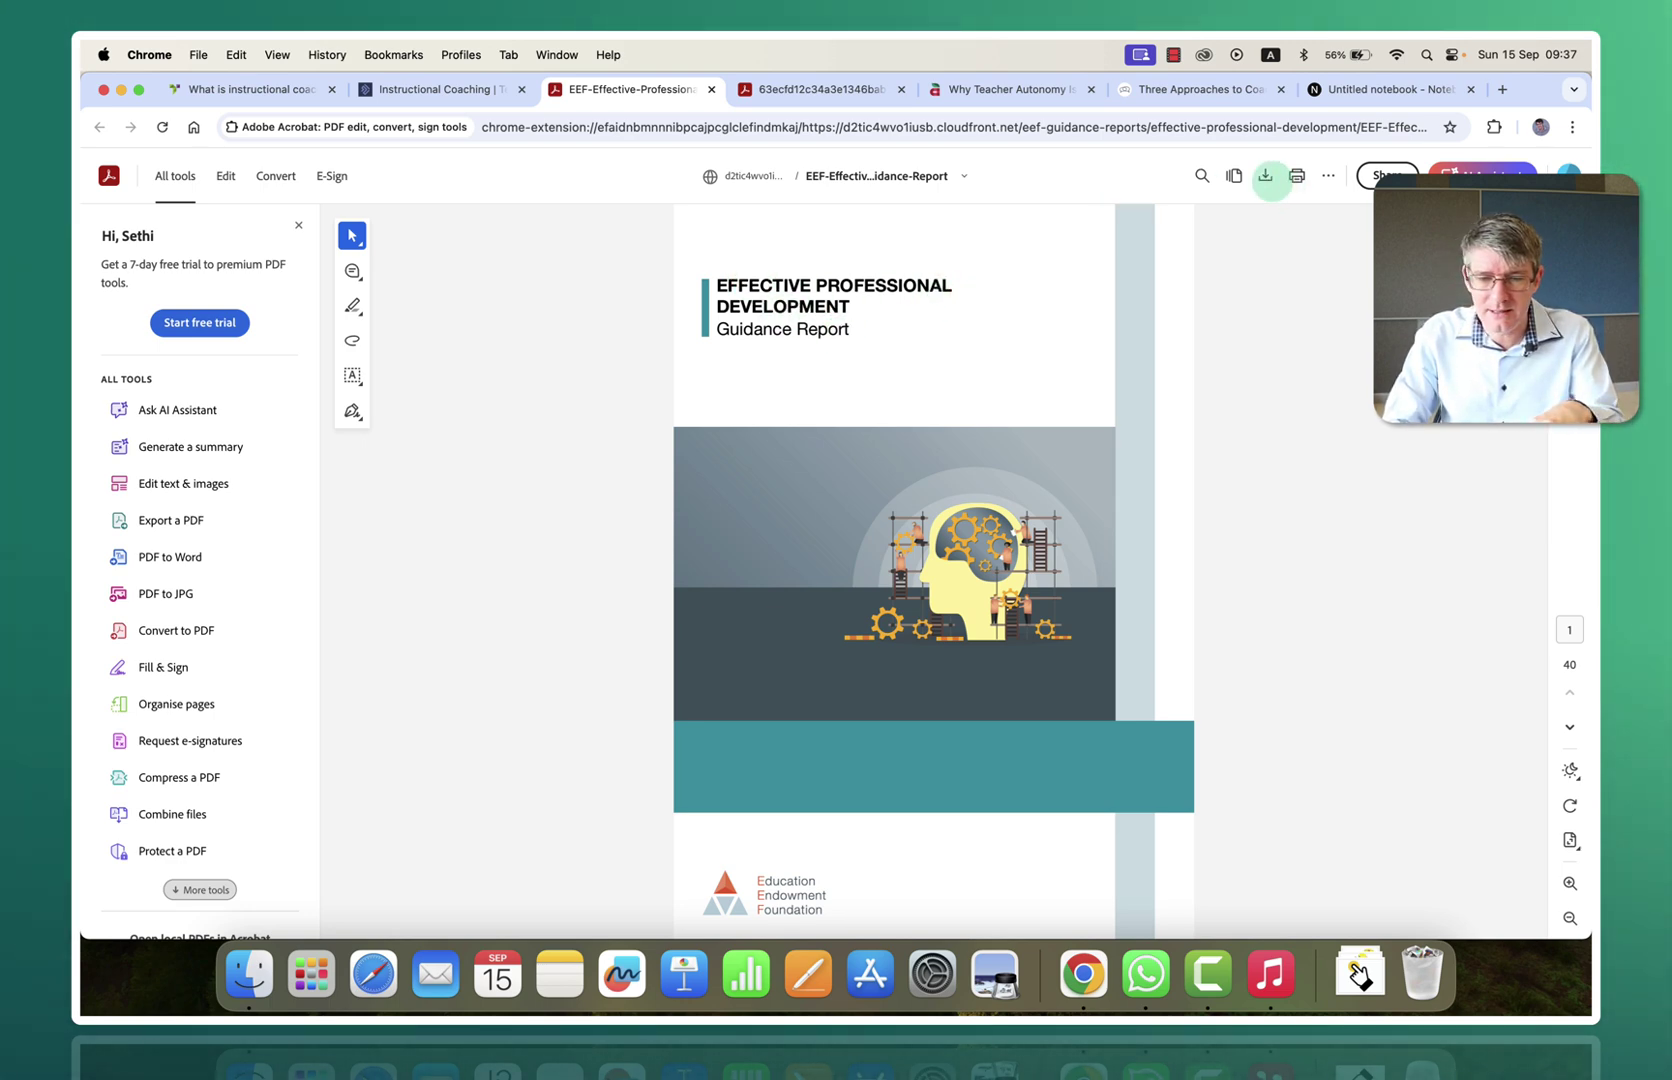
pyautogui.click(1265, 176)
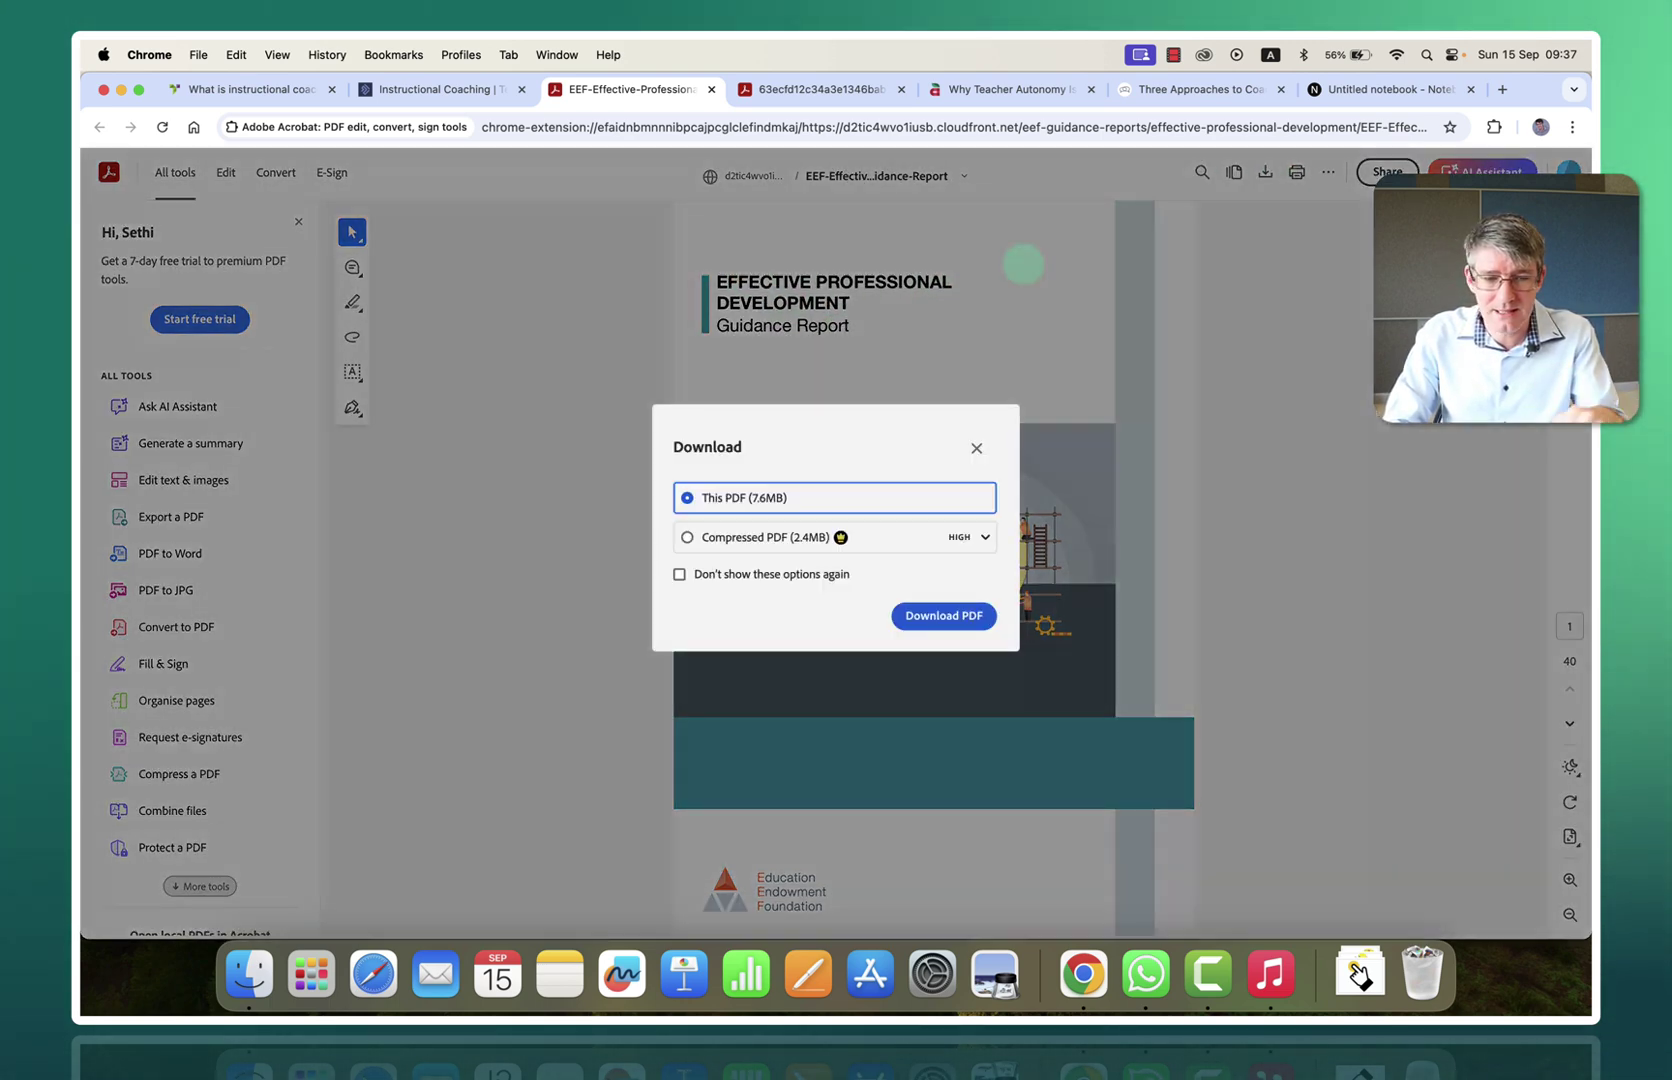
pyautogui.click(944, 616)
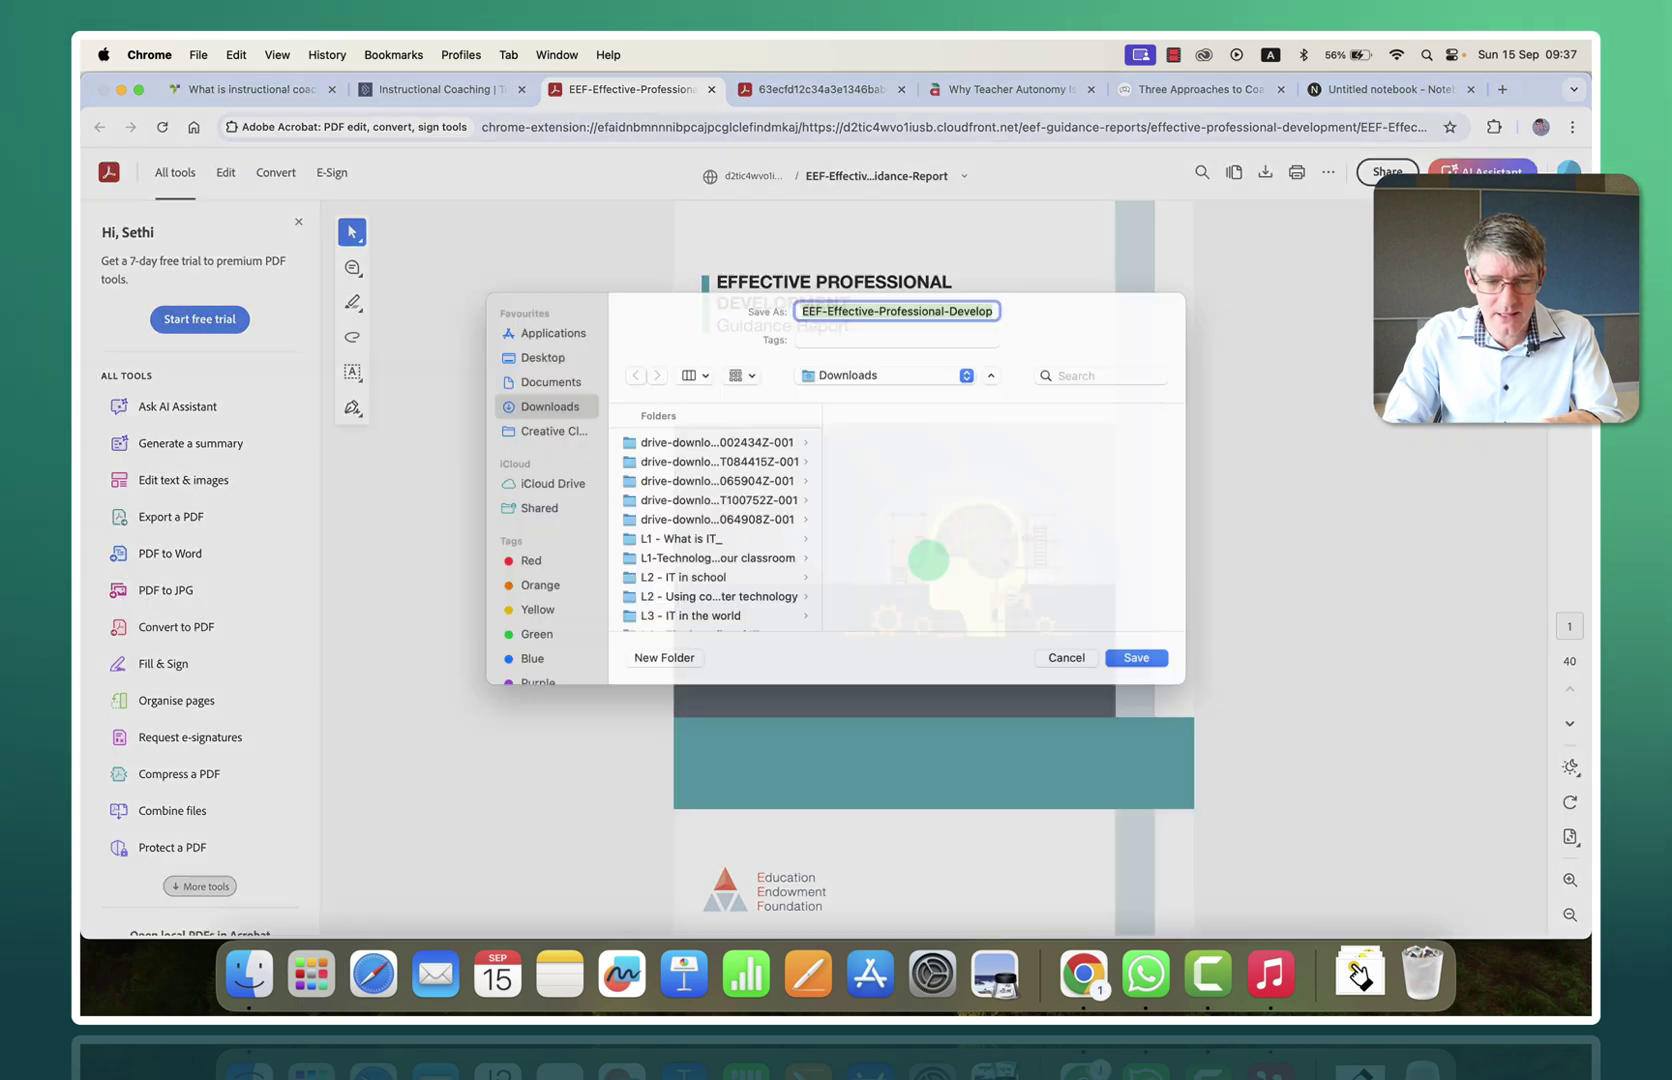
pyautogui.click(1137, 674)
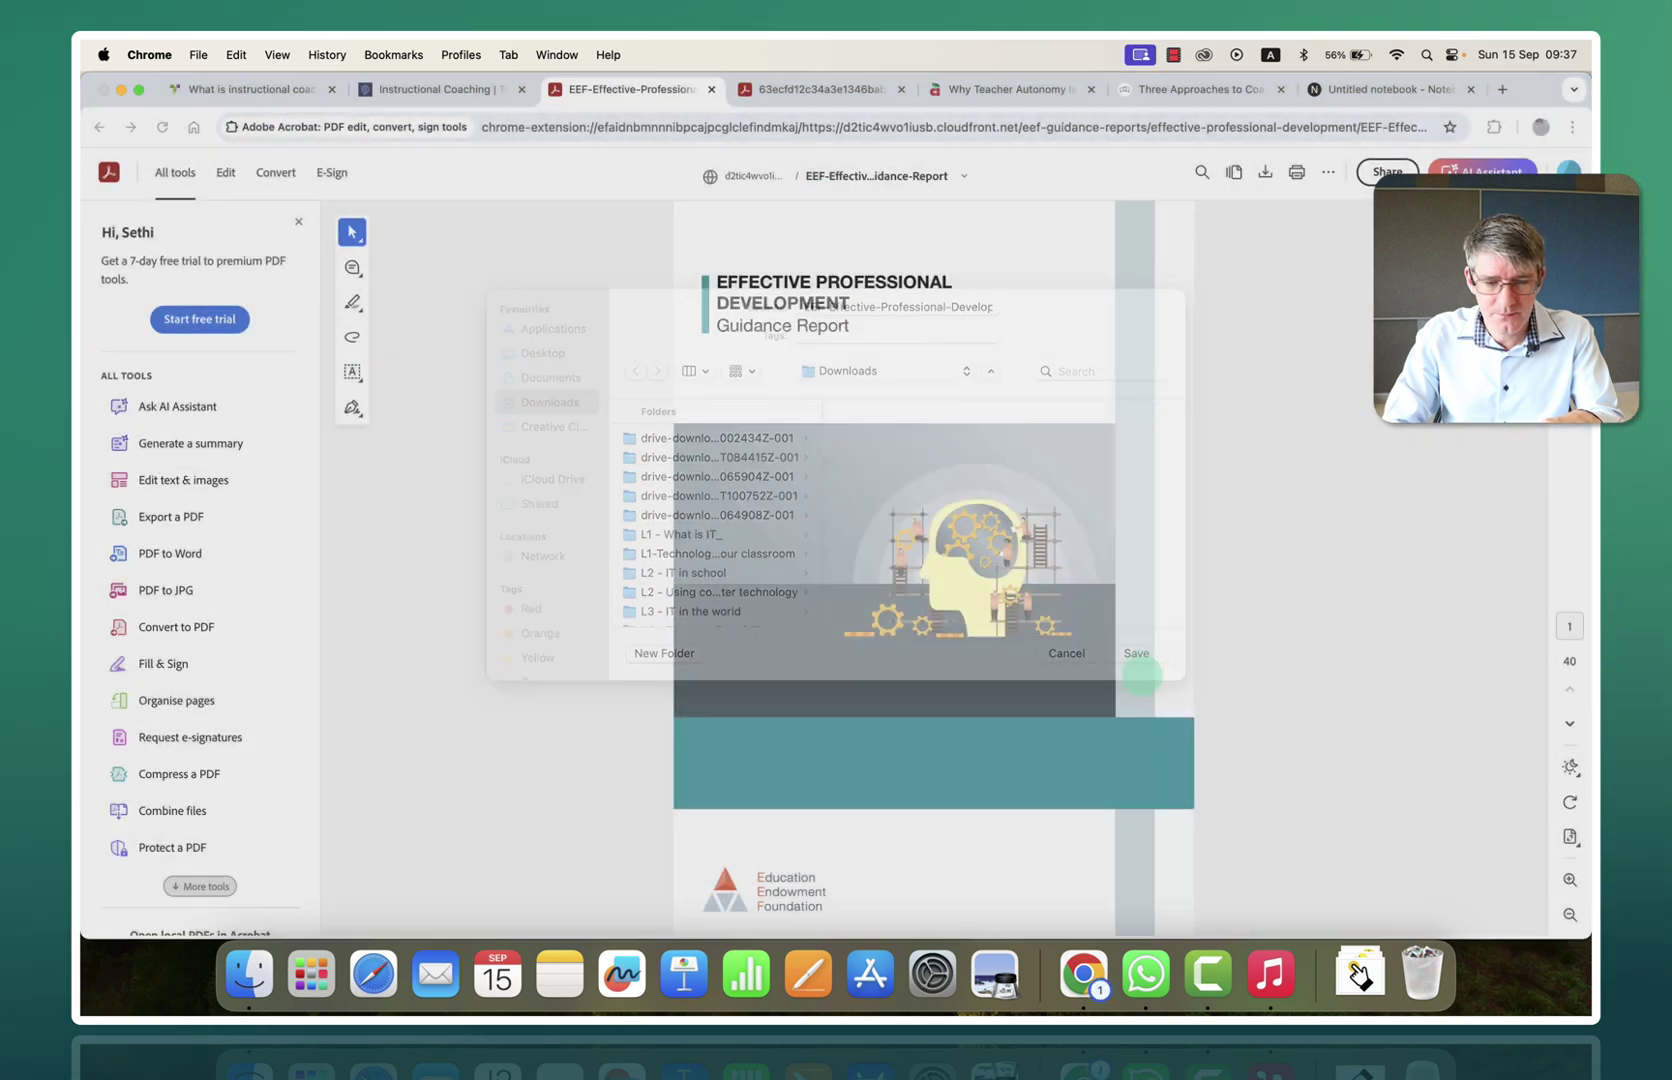
pyautogui.click(815, 89)
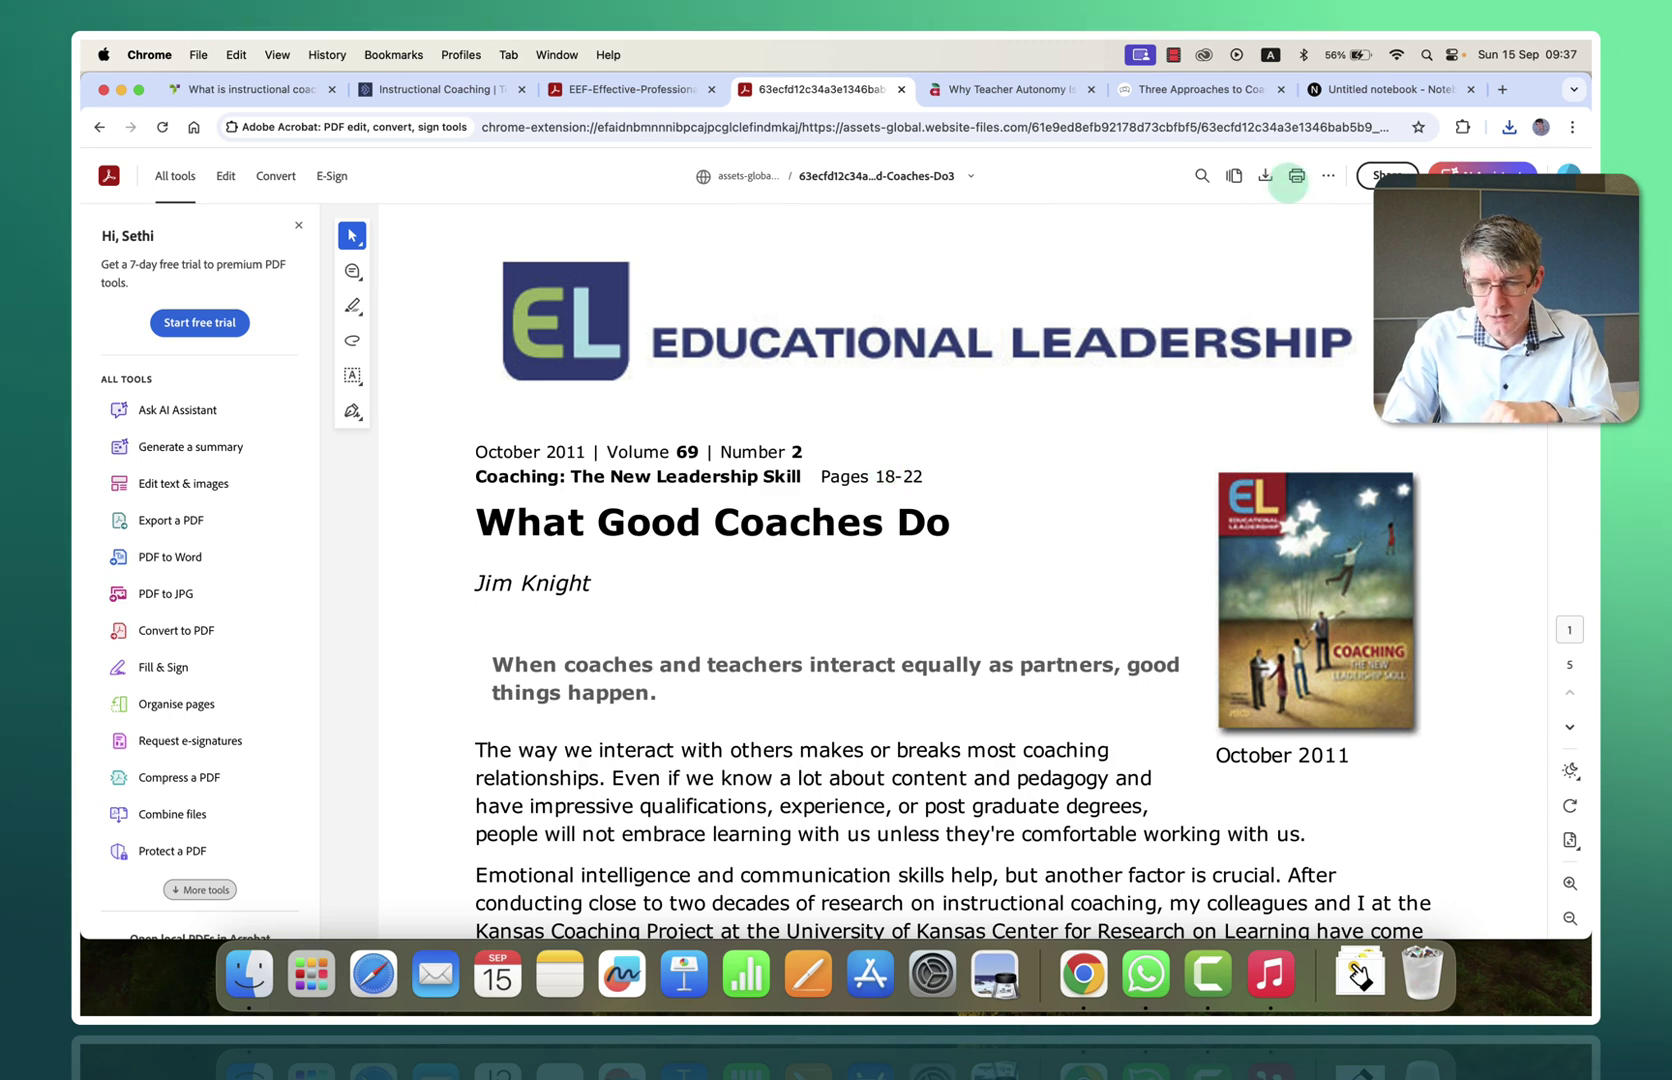
pyautogui.click(1265, 175)
pyautogui.click(1130, 672)
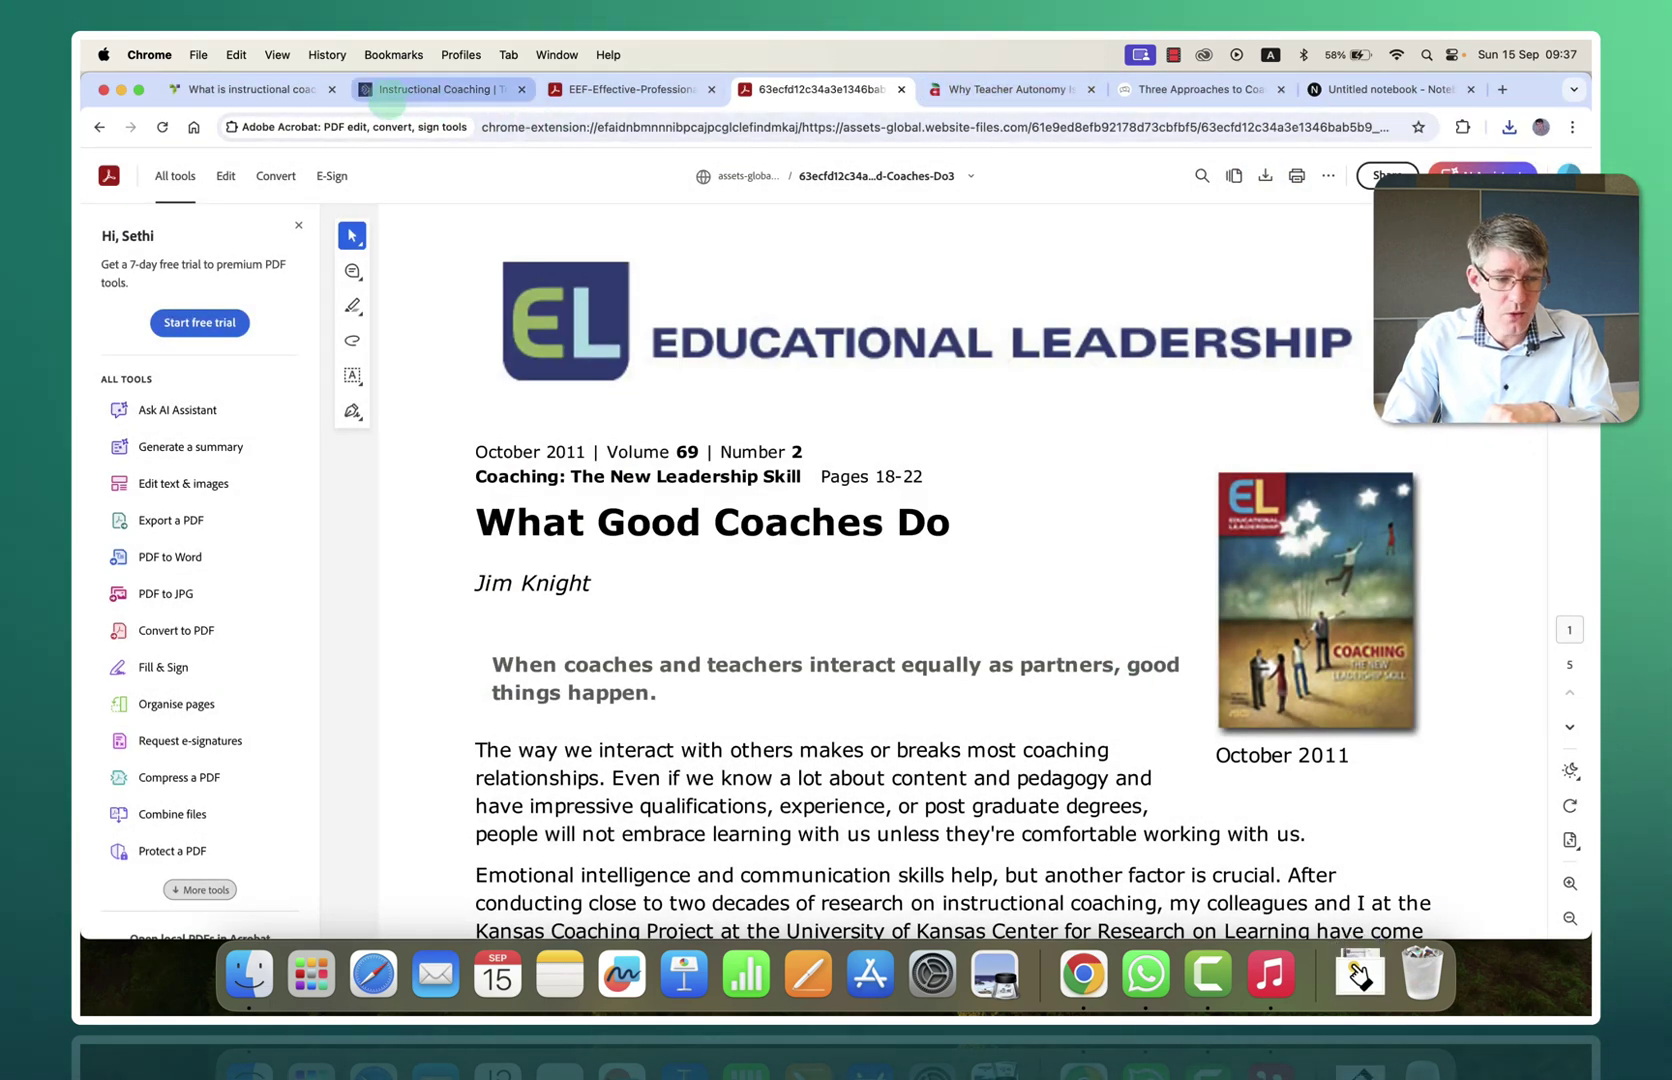
# Step: Upload the What Good Coaches Do and EEF PDFs from Downloads as notebook sources
pyautogui.click(1340, 89)
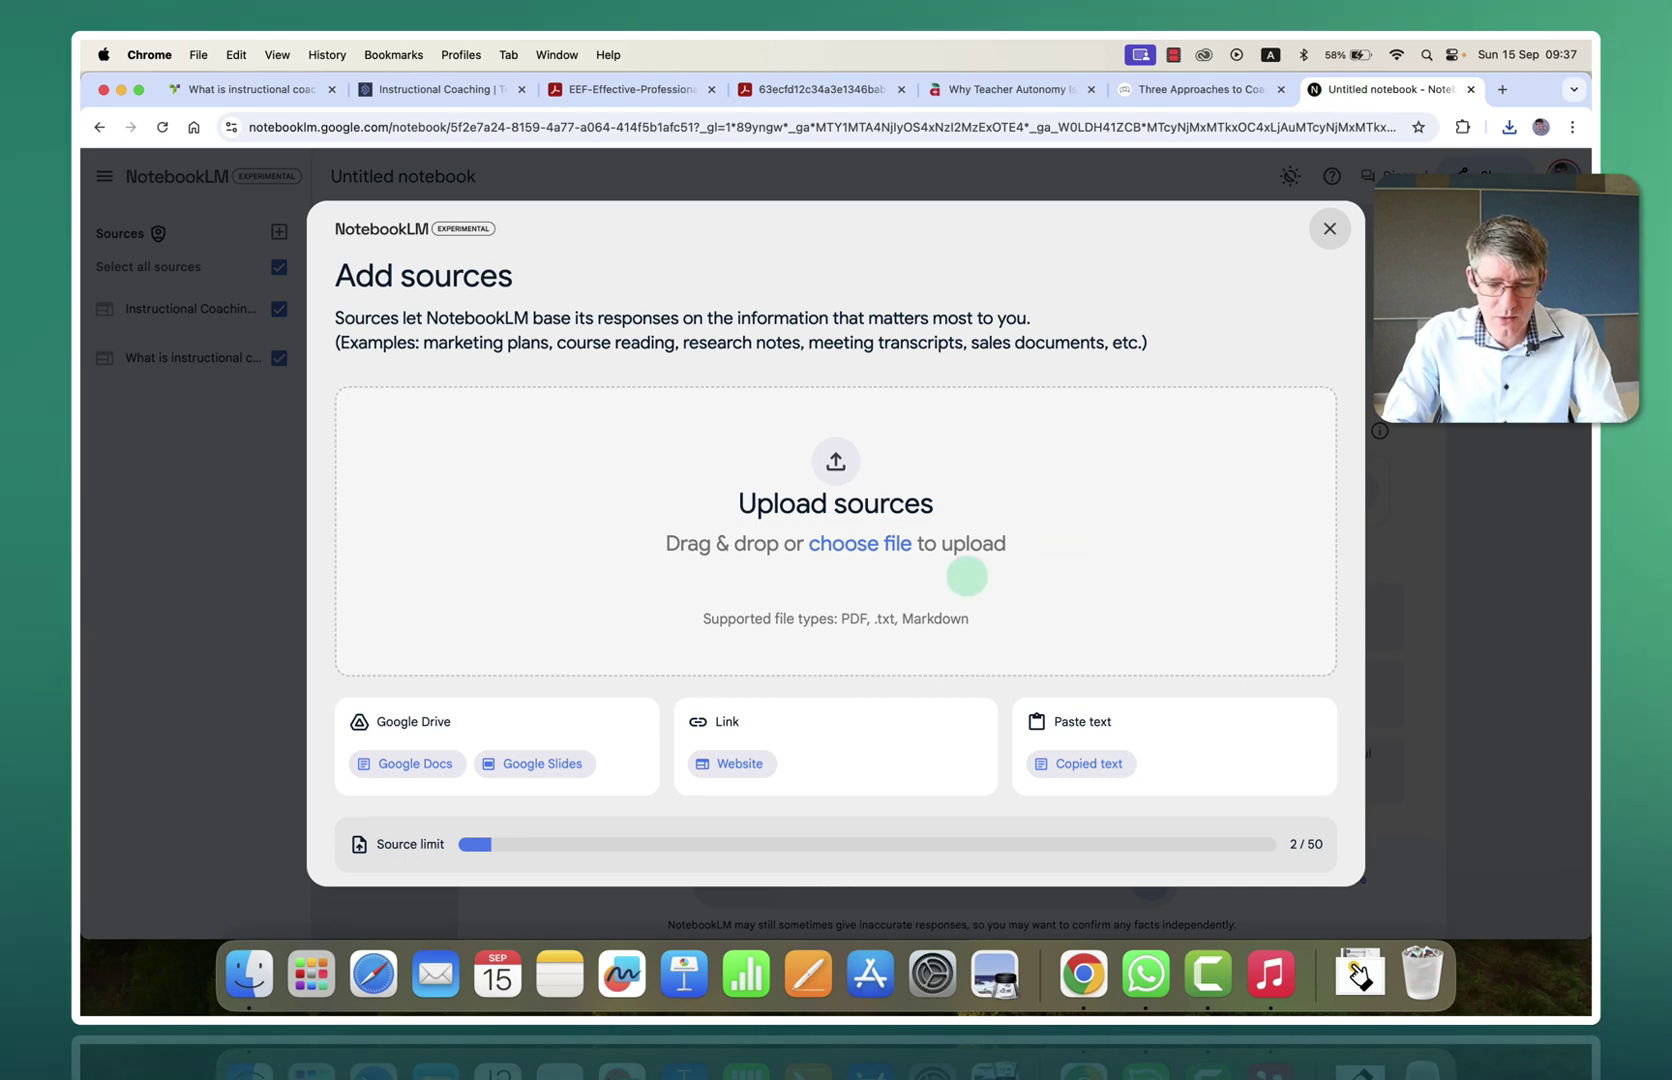
pyautogui.click(1509, 128)
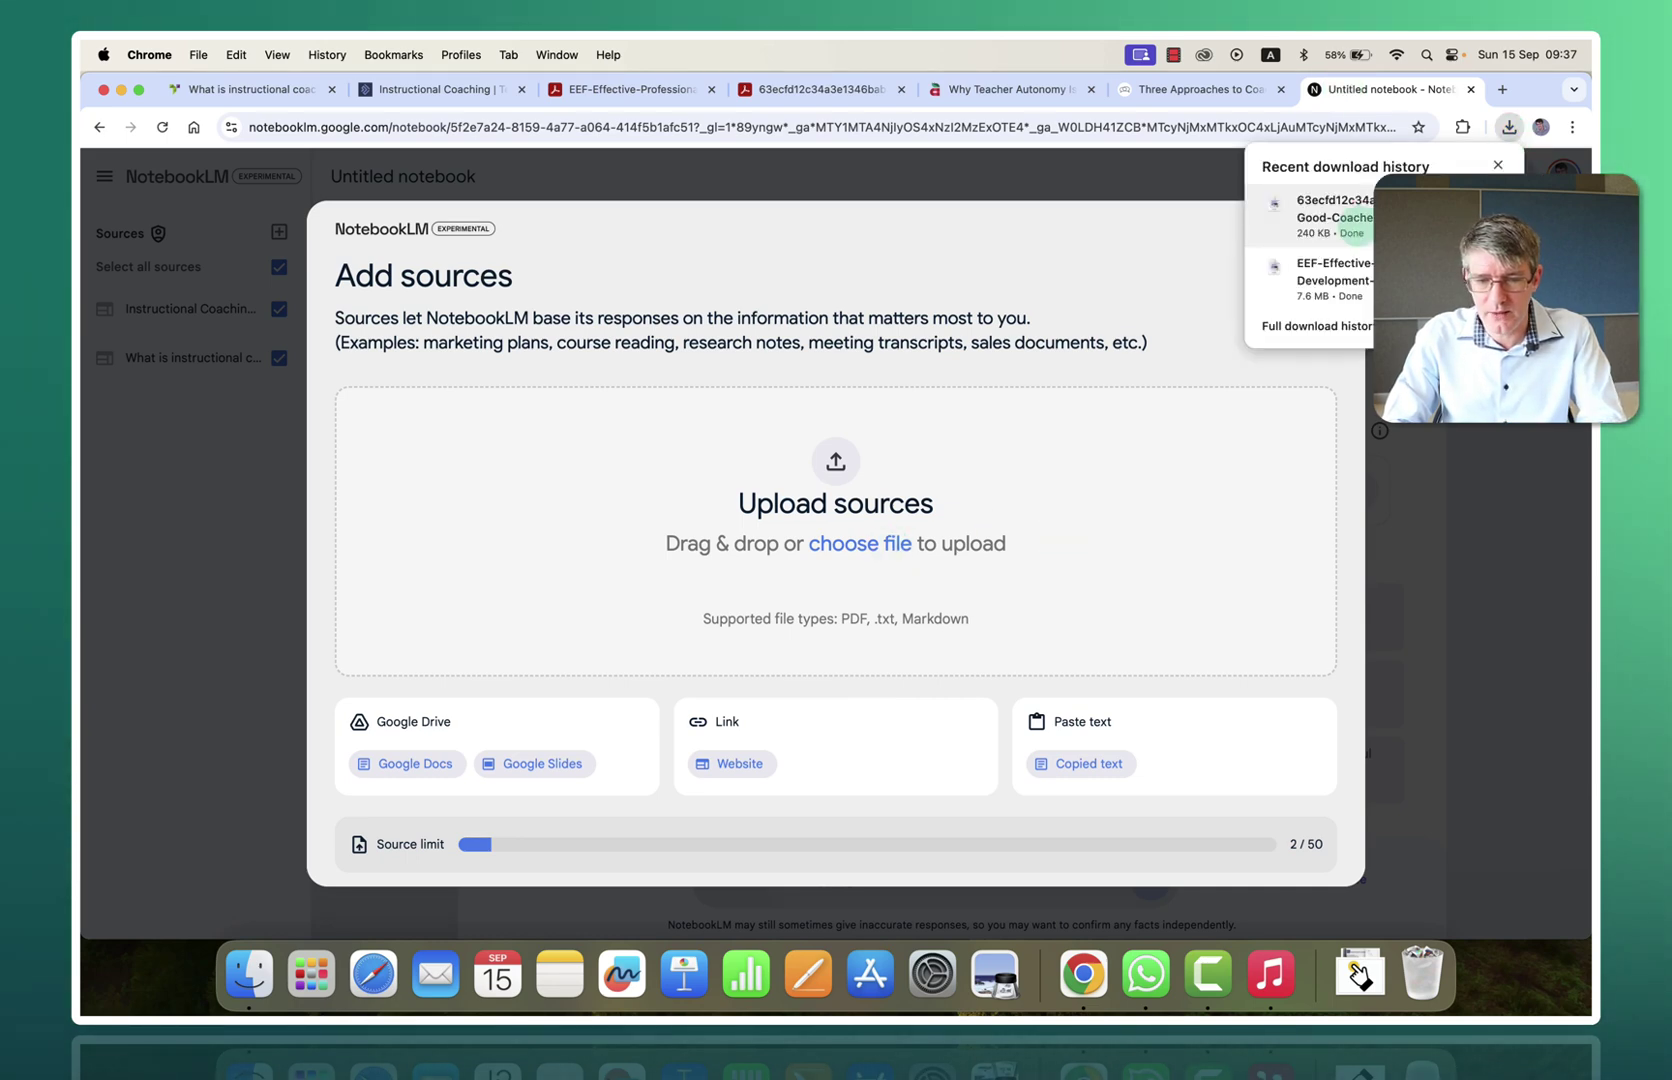
pyautogui.moveTo(1356, 222); pyautogui.dragTo(920, 465)
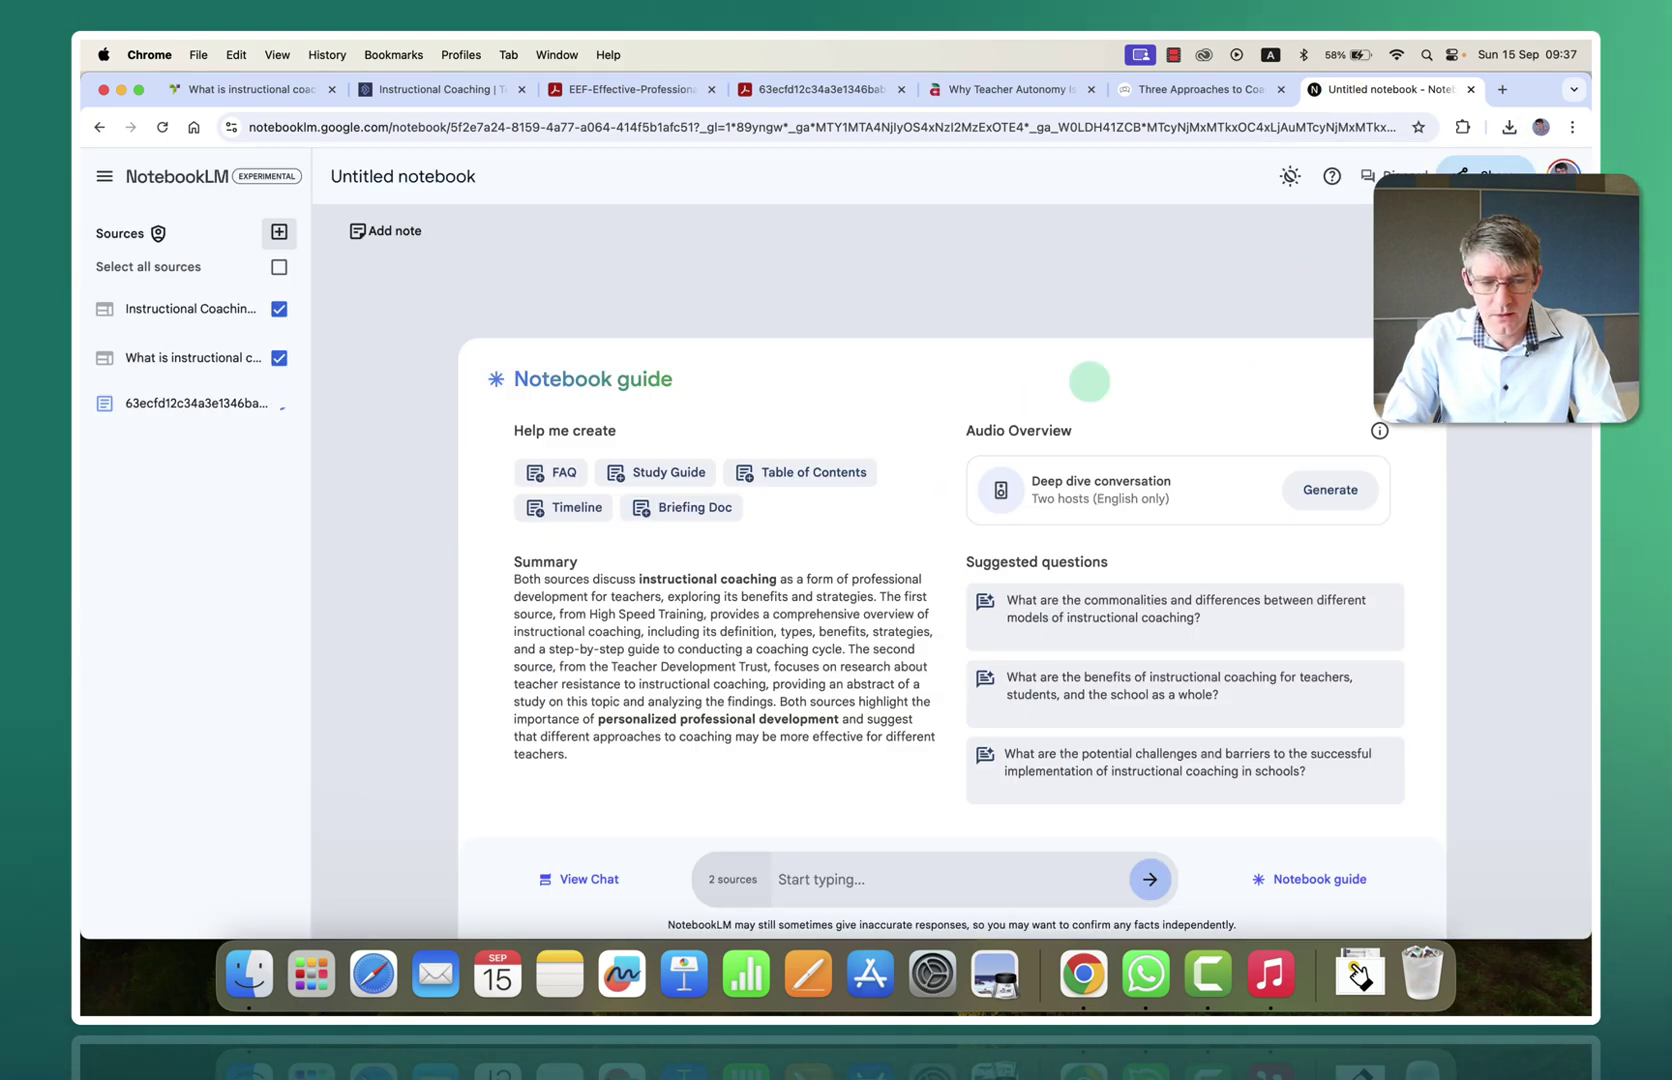
pyautogui.click(279, 232)
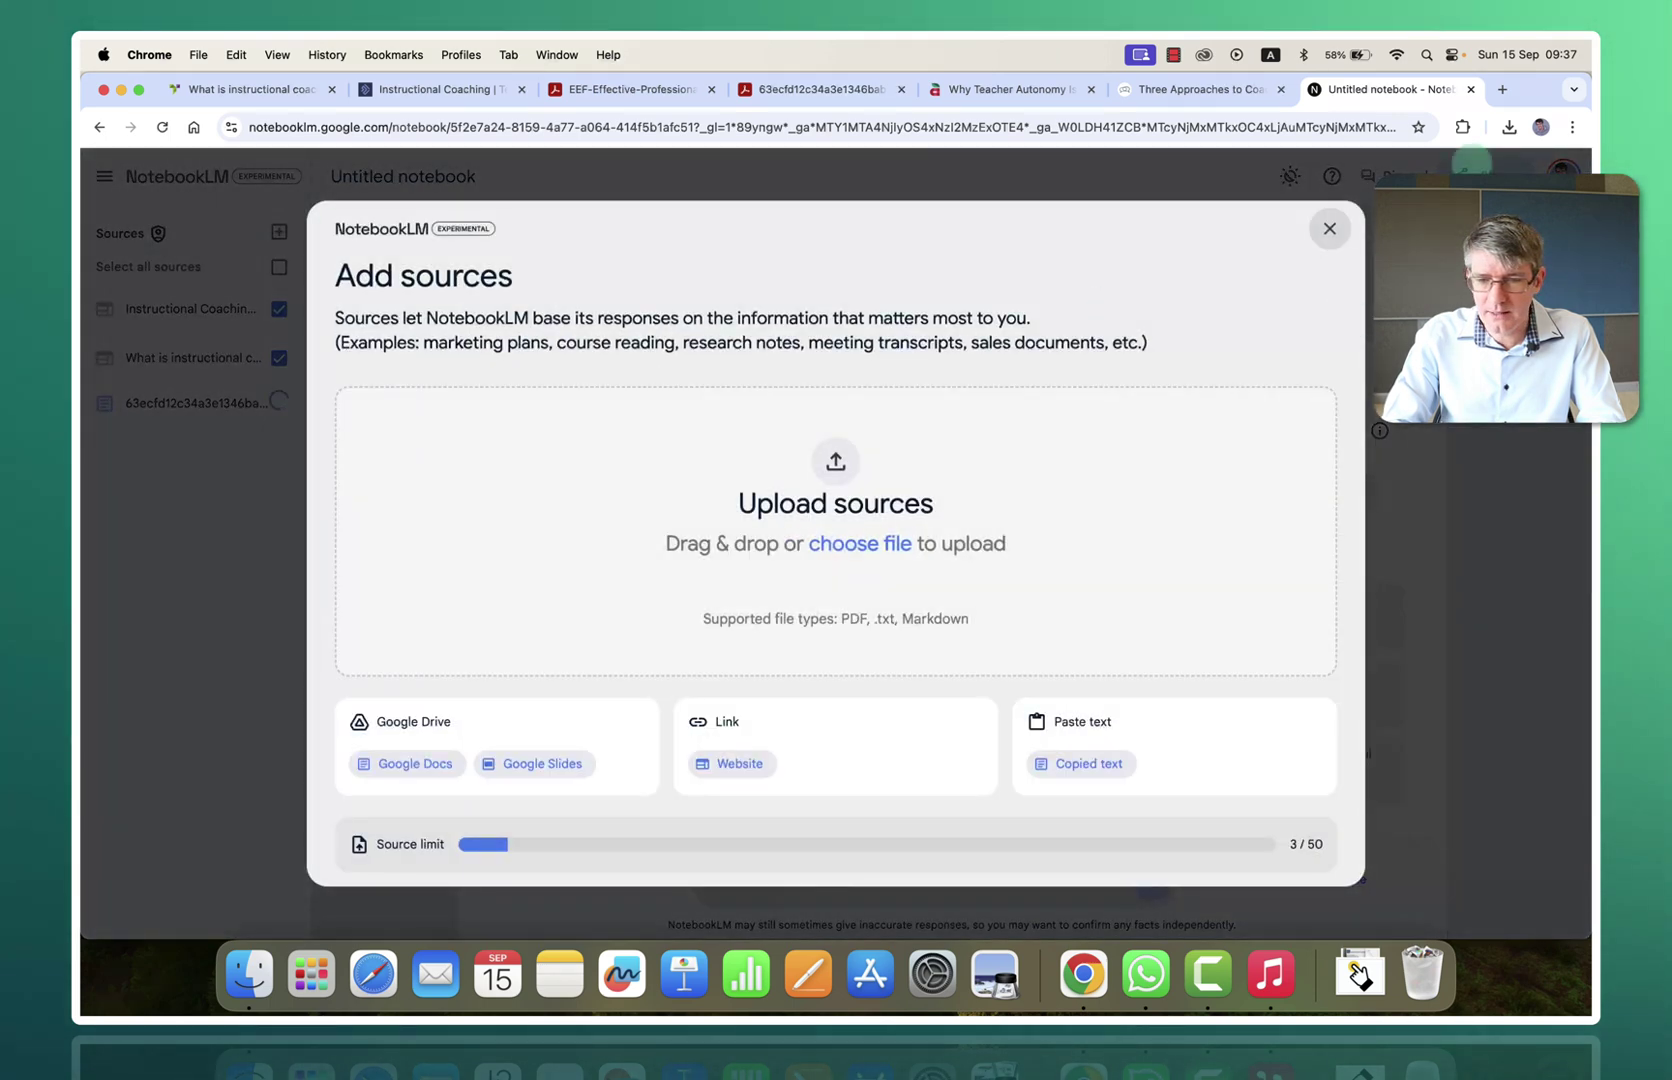
pyautogui.click(1509, 128)
pyautogui.moveTo(1320, 270); pyautogui.dragTo(1040, 505)
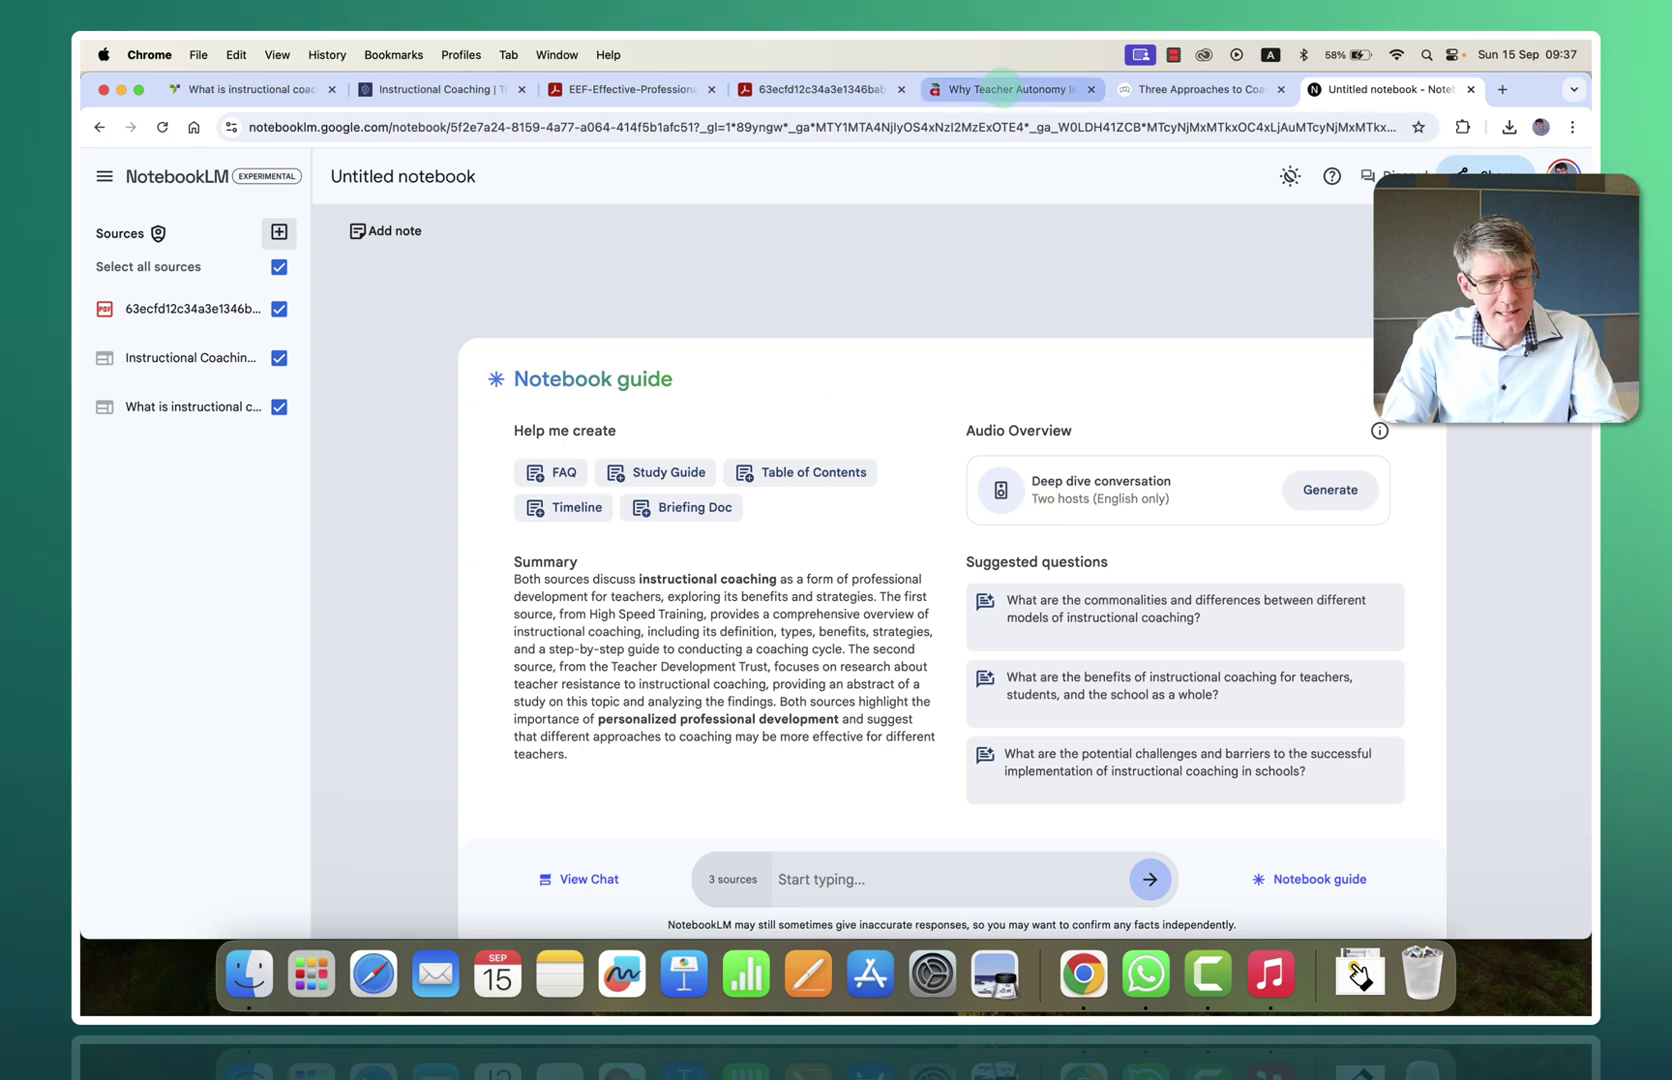
pyautogui.click(1005, 90)
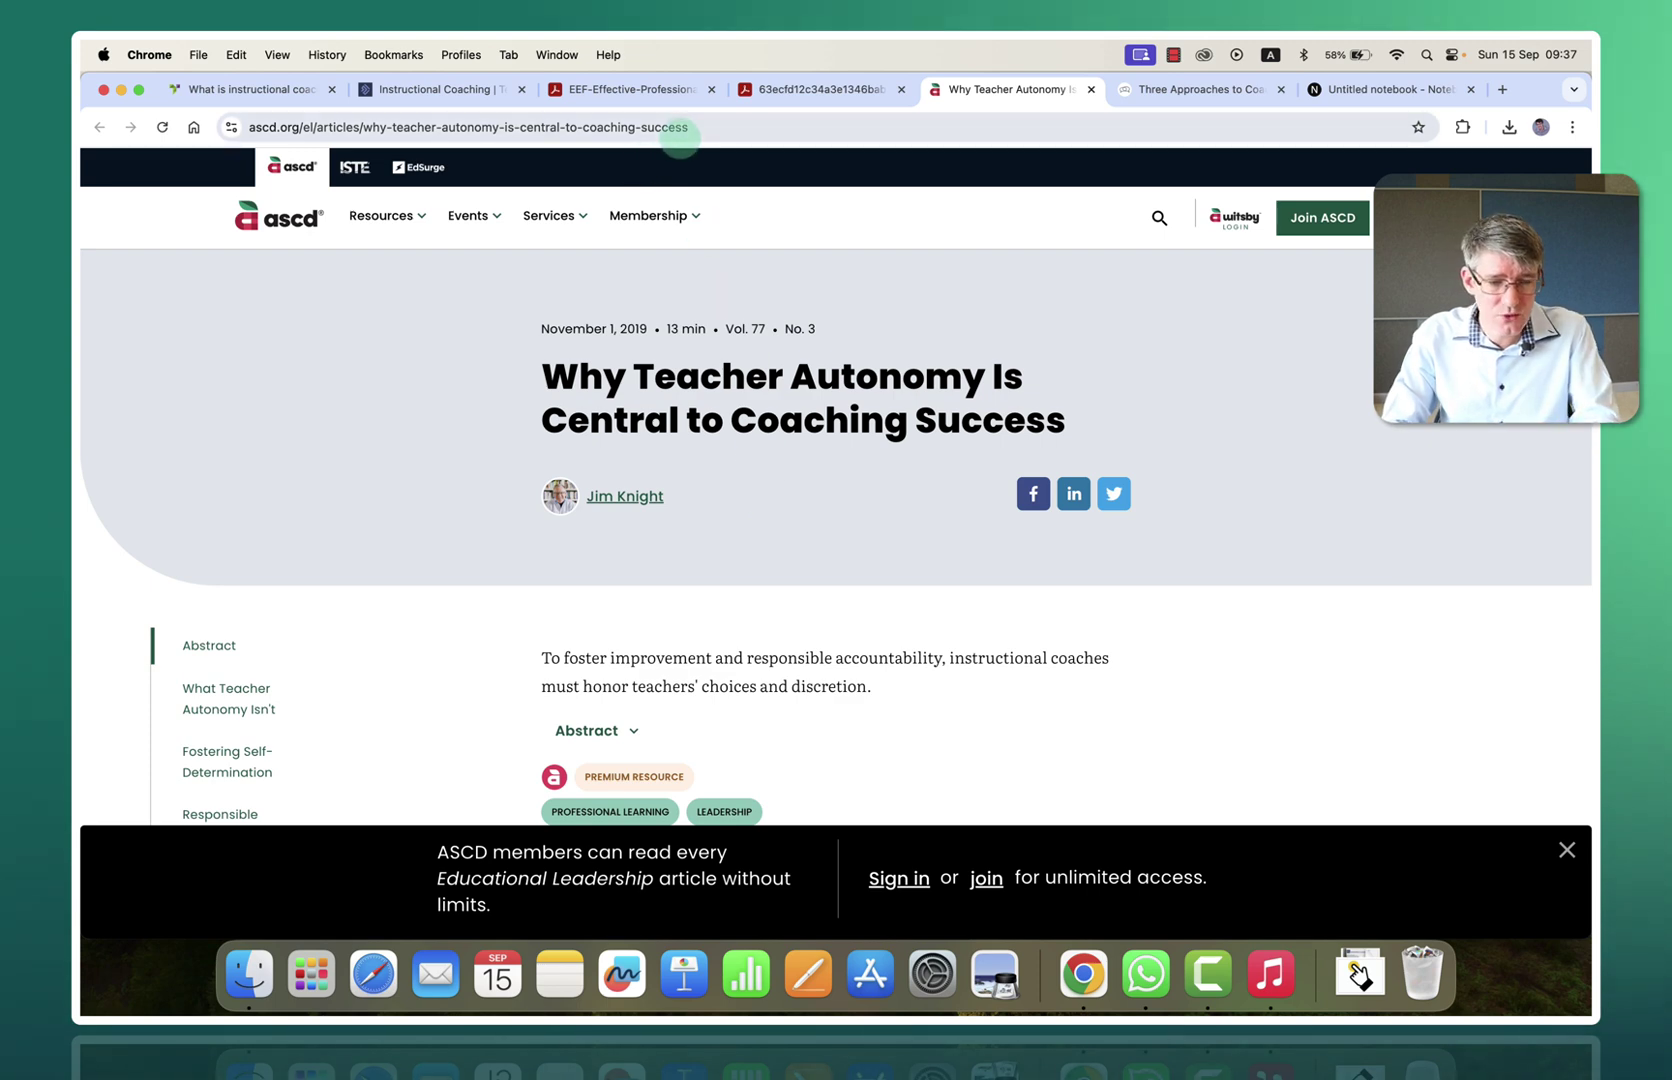
# Step: Add the ascd.org 'Why Teacher Autonomy' article URL as a website source
pyautogui.click(686, 127)
pyautogui.press('super+c')
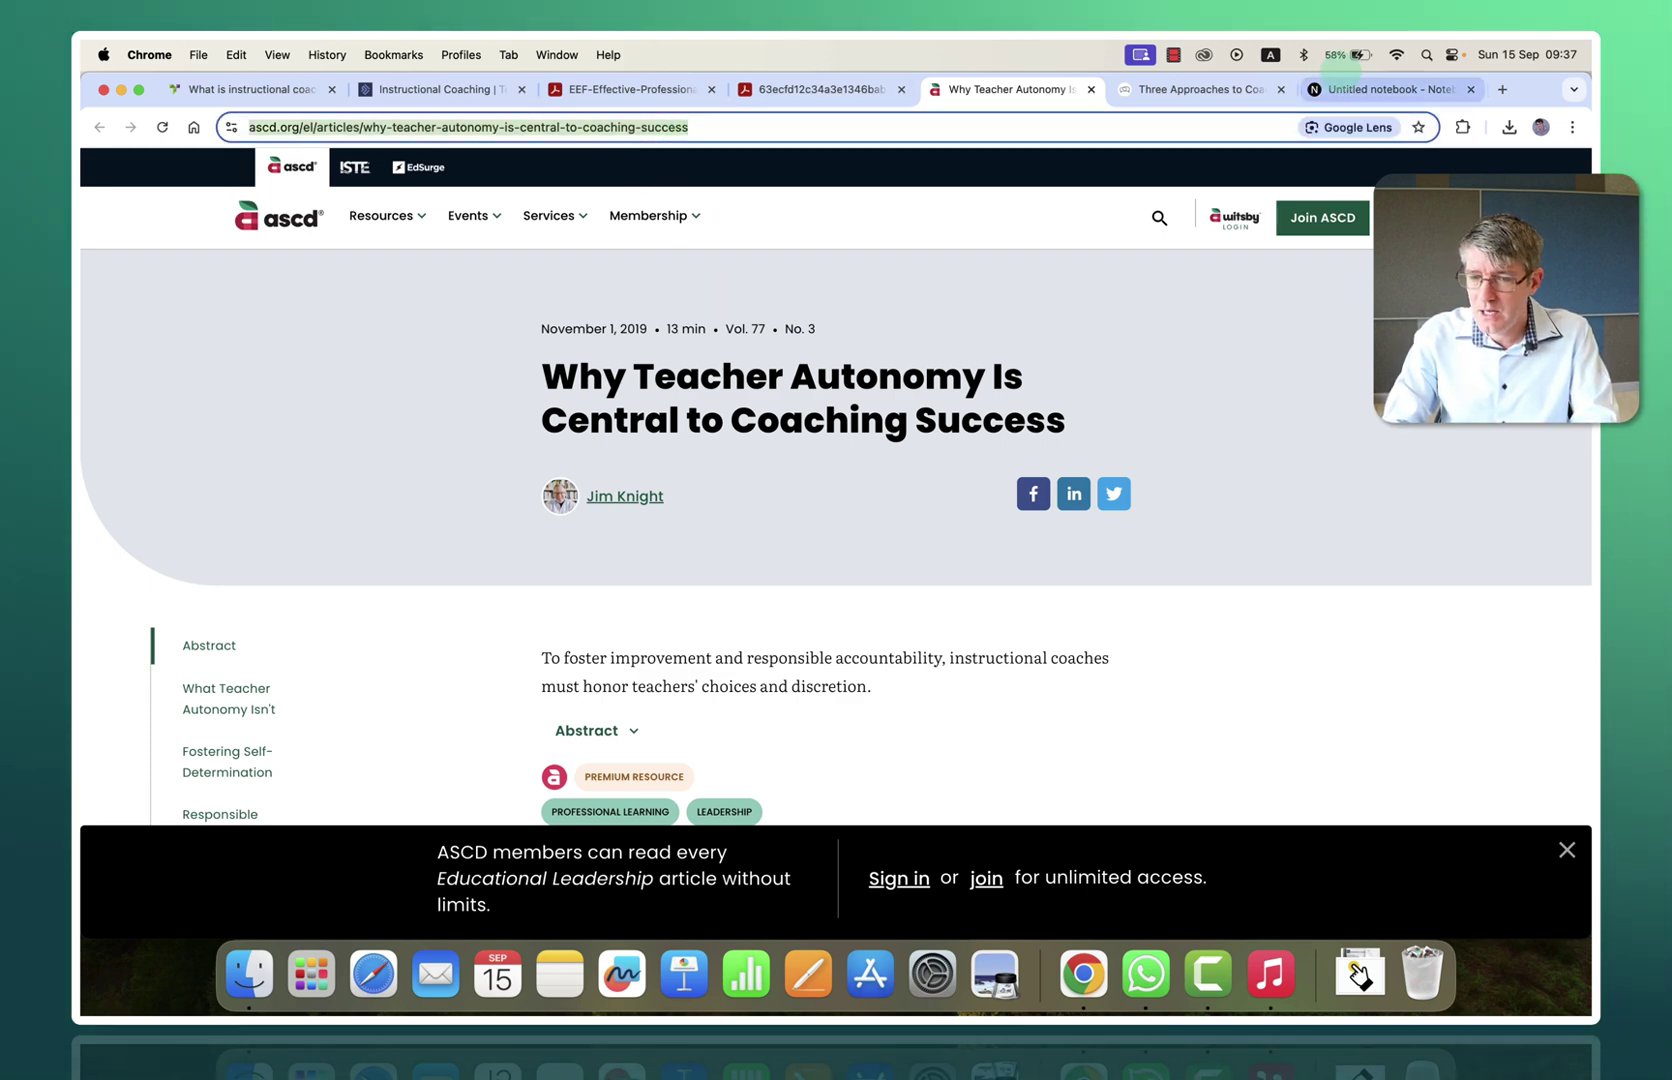
pyautogui.click(1345, 89)
pyautogui.click(276, 231)
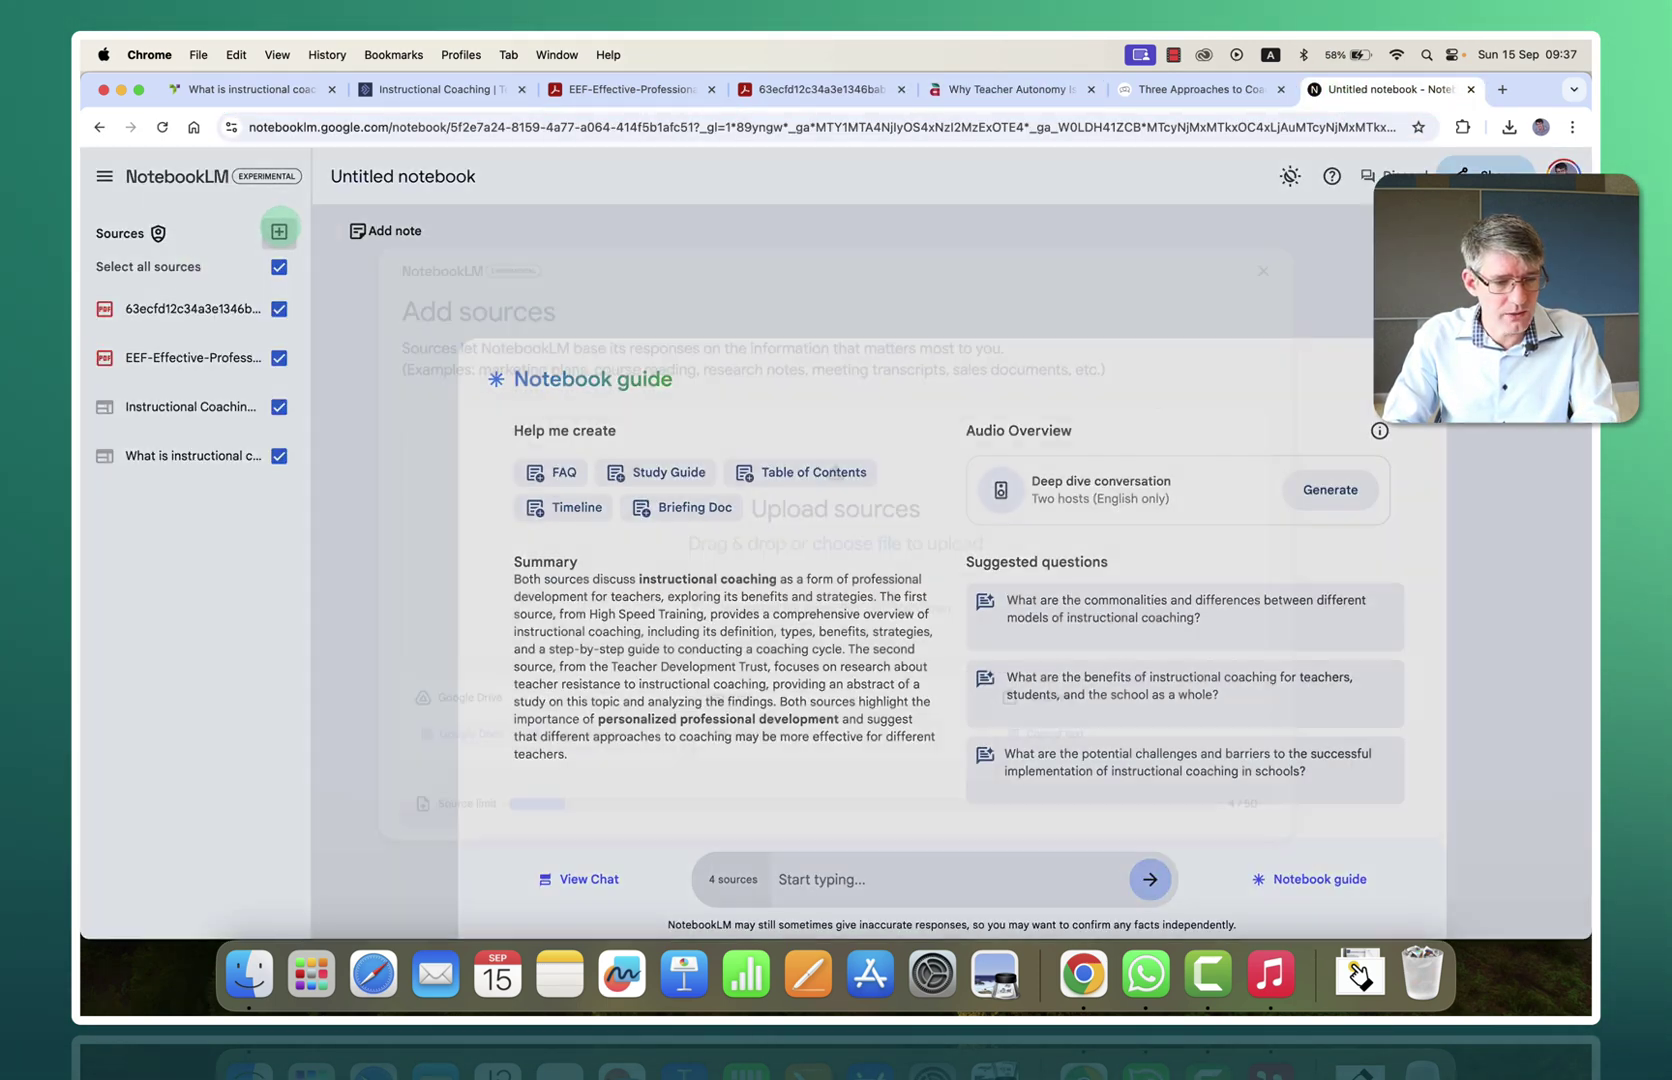
pyautogui.click(735, 763)
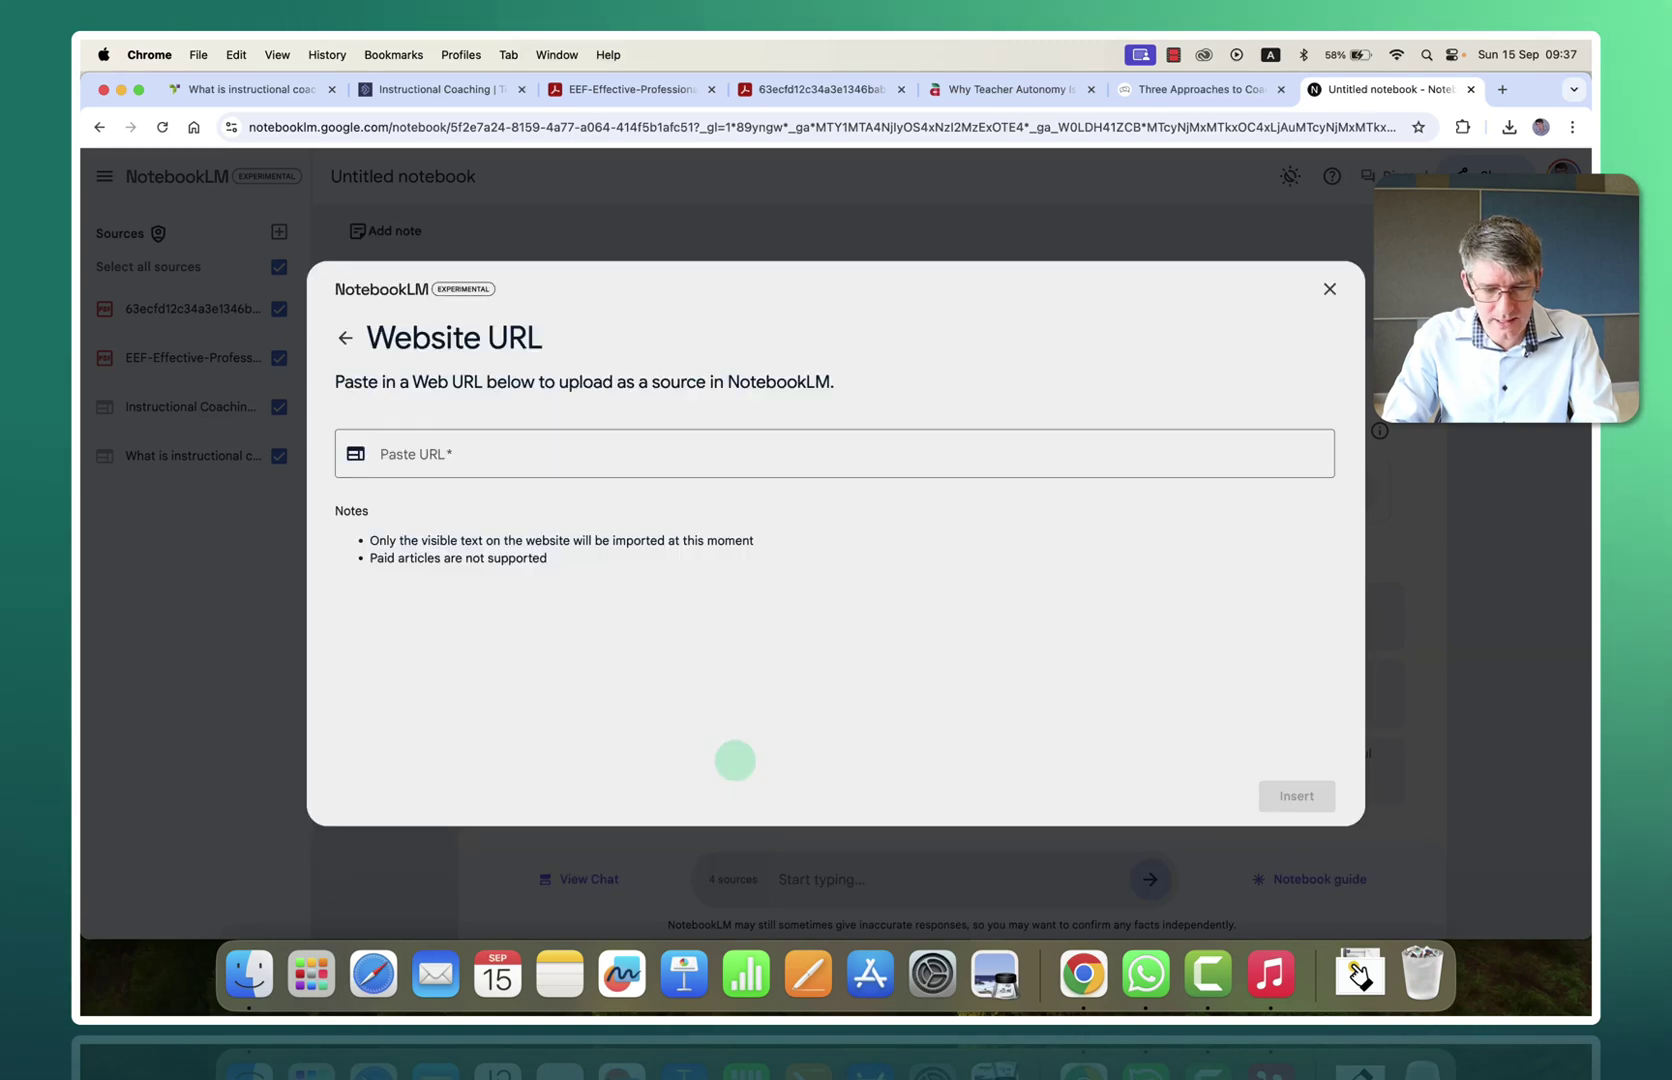
pyautogui.click(802, 463)
pyautogui.press('super+v')
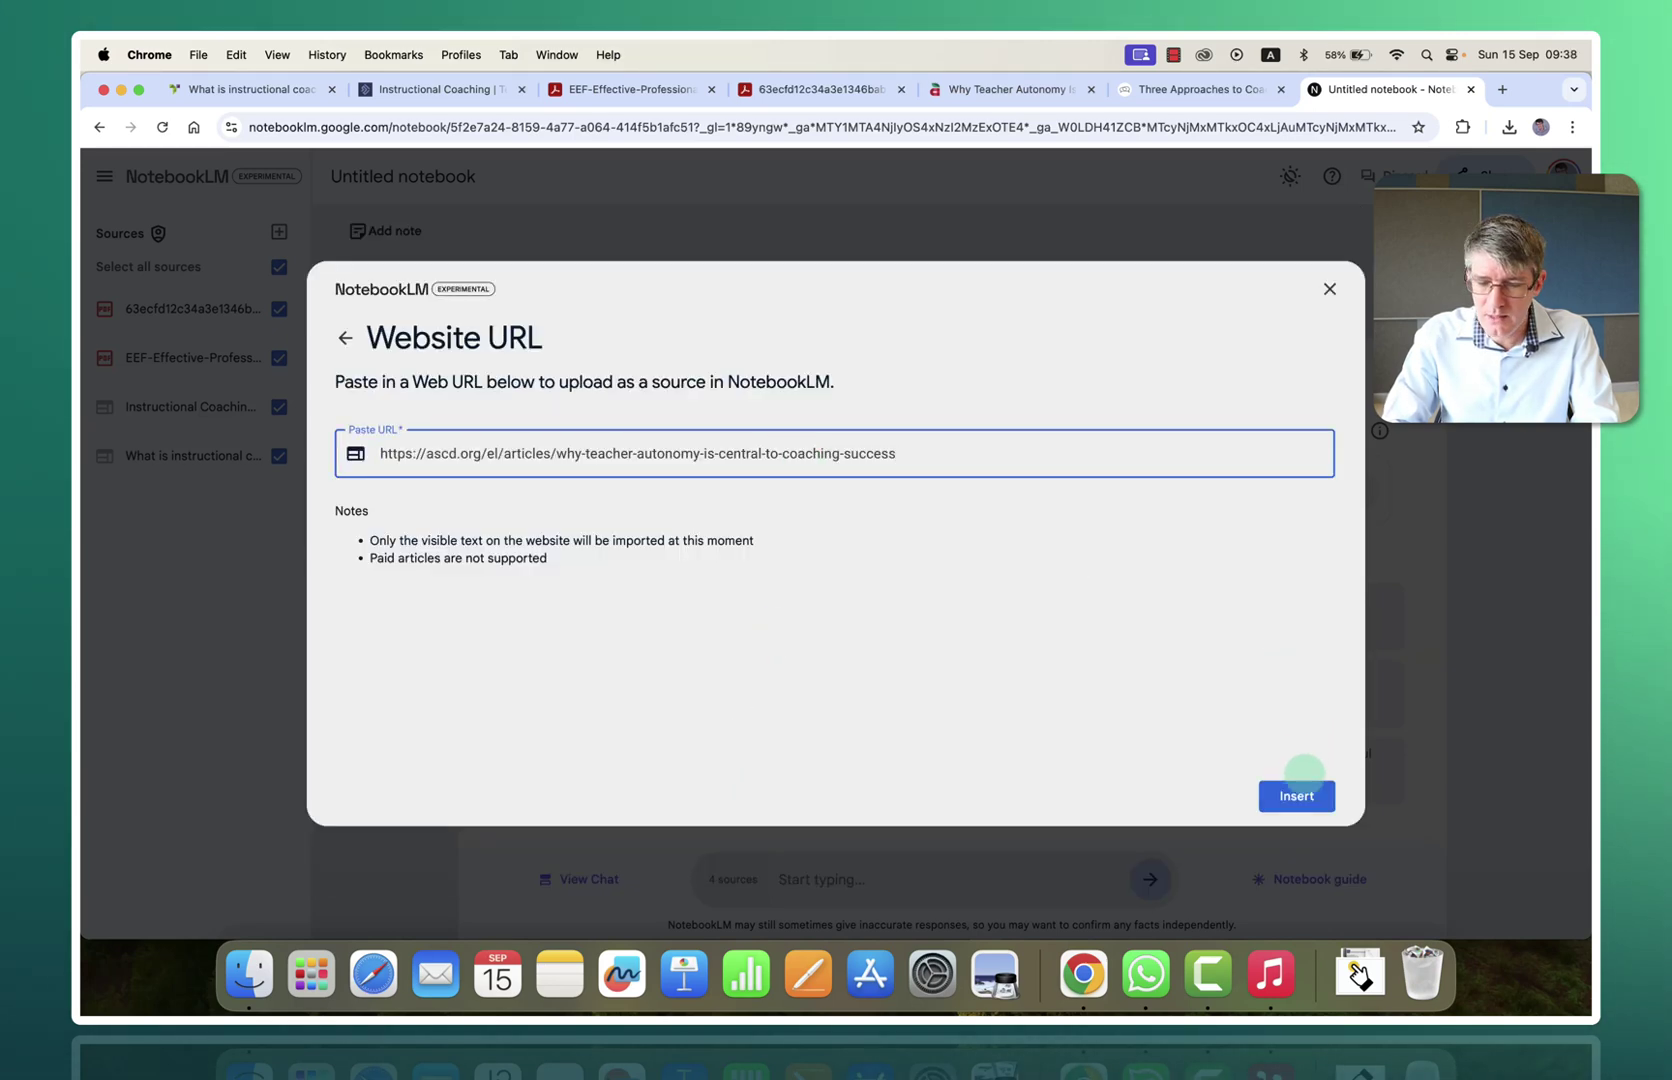
pyautogui.click(1297, 795)
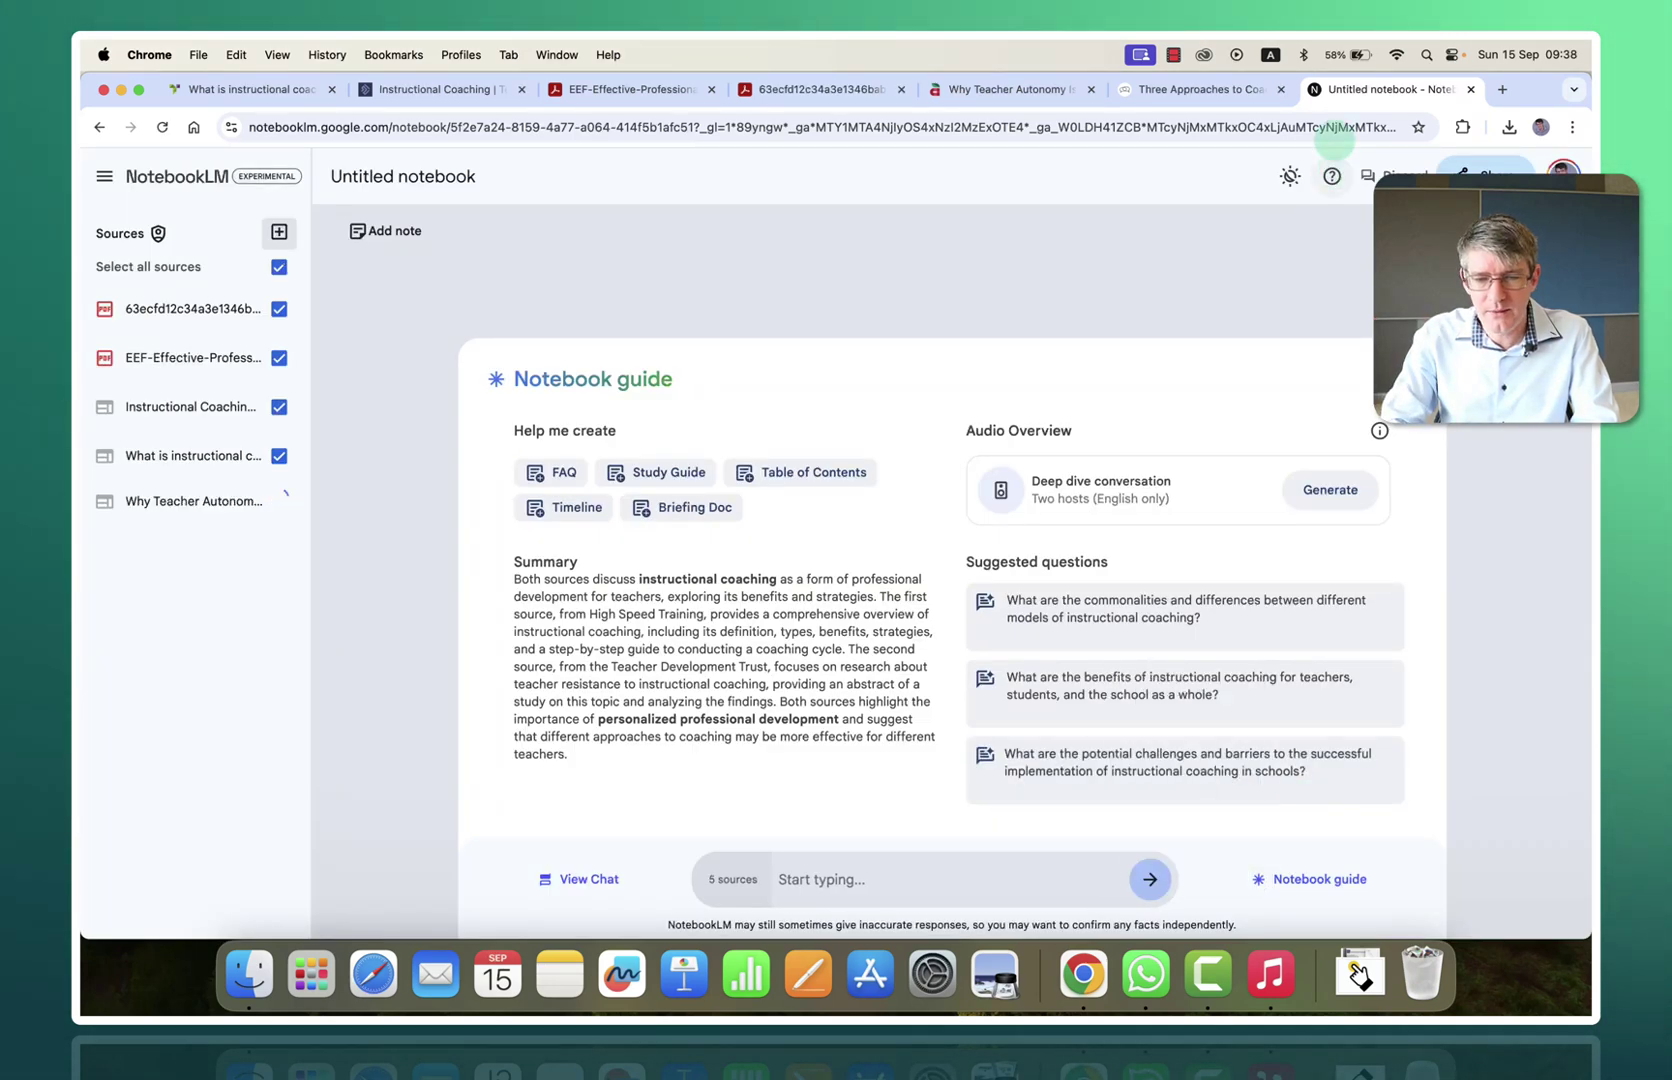
pyautogui.click(1237, 89)
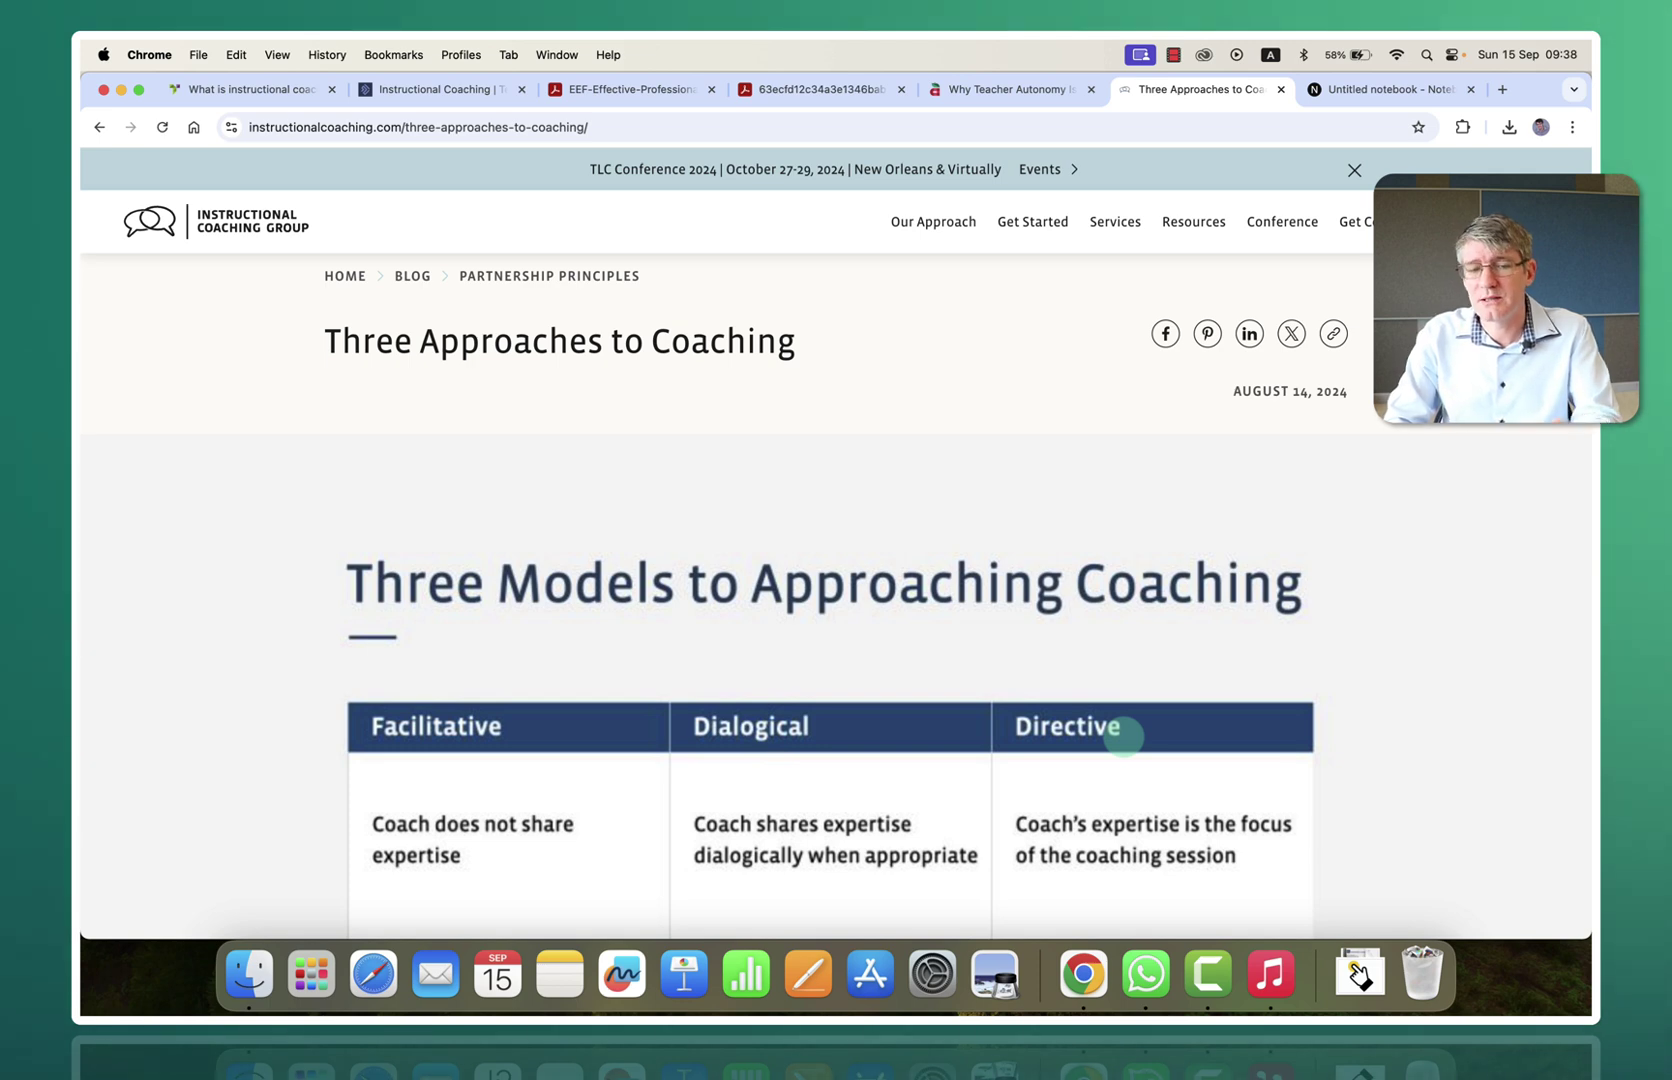
# Step: Add the Three Approaches to Coaching page URL as the sixth source
pyautogui.click(630, 126)
pyautogui.press('super+c')
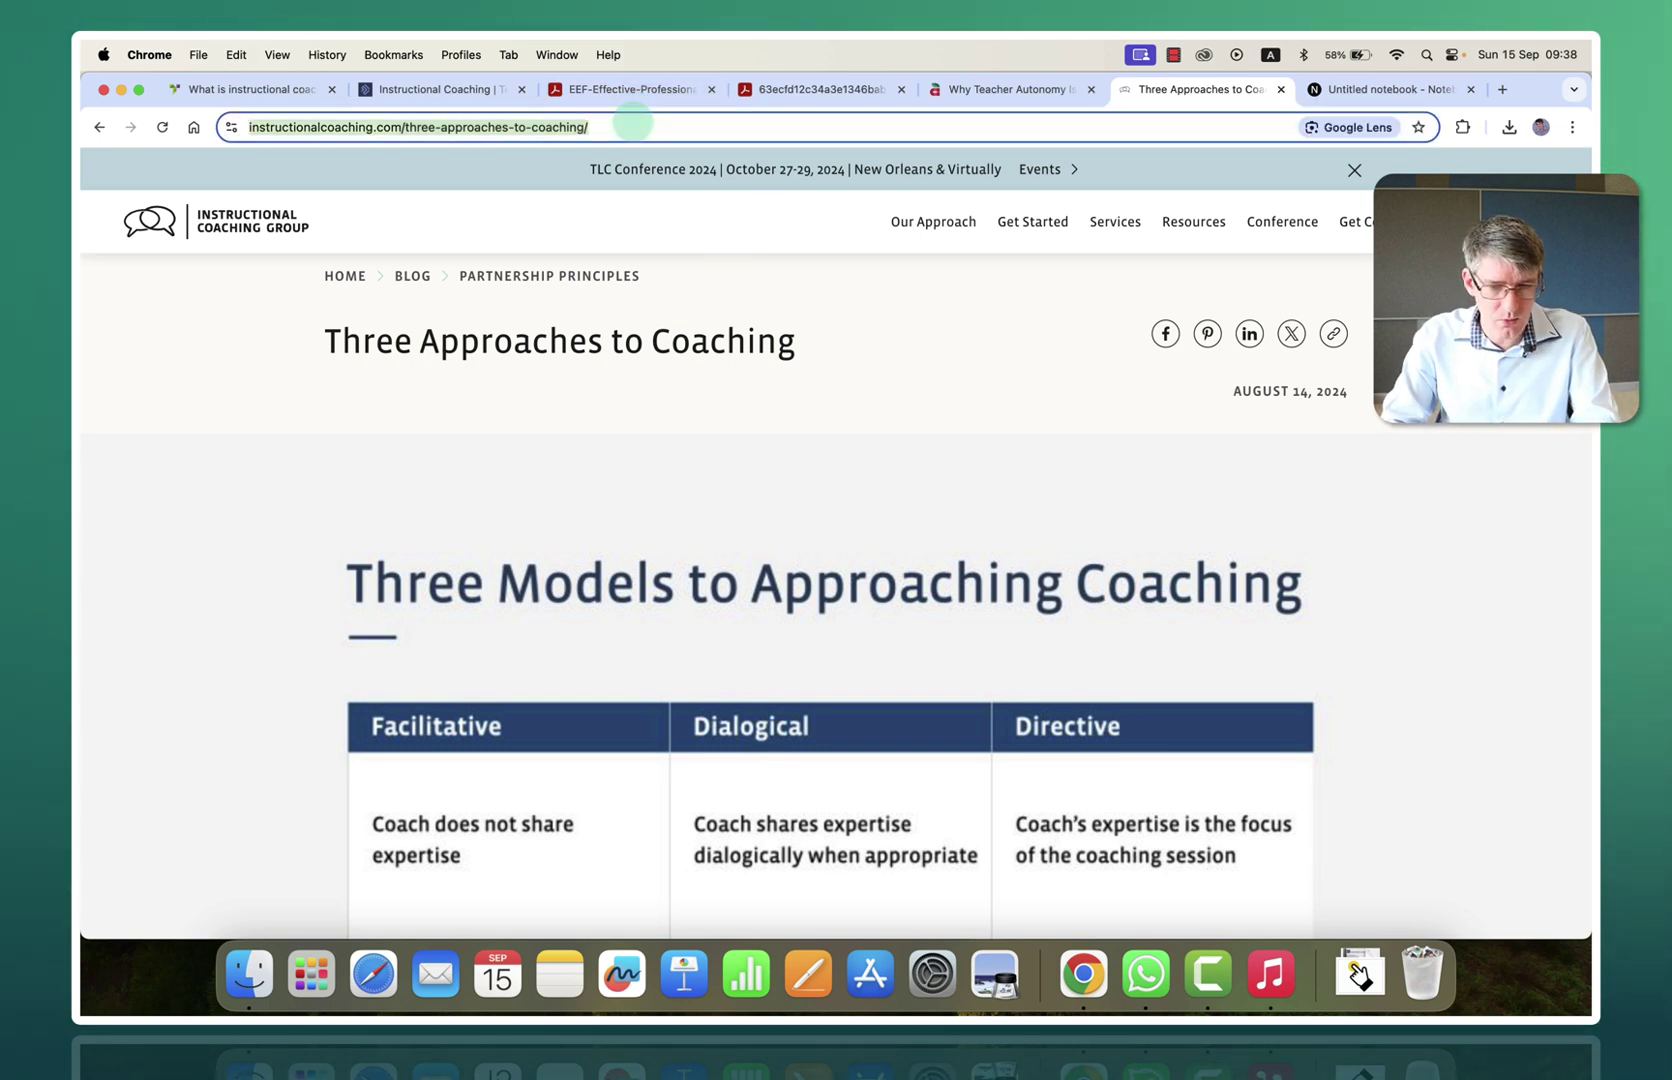
pyautogui.click(1385, 89)
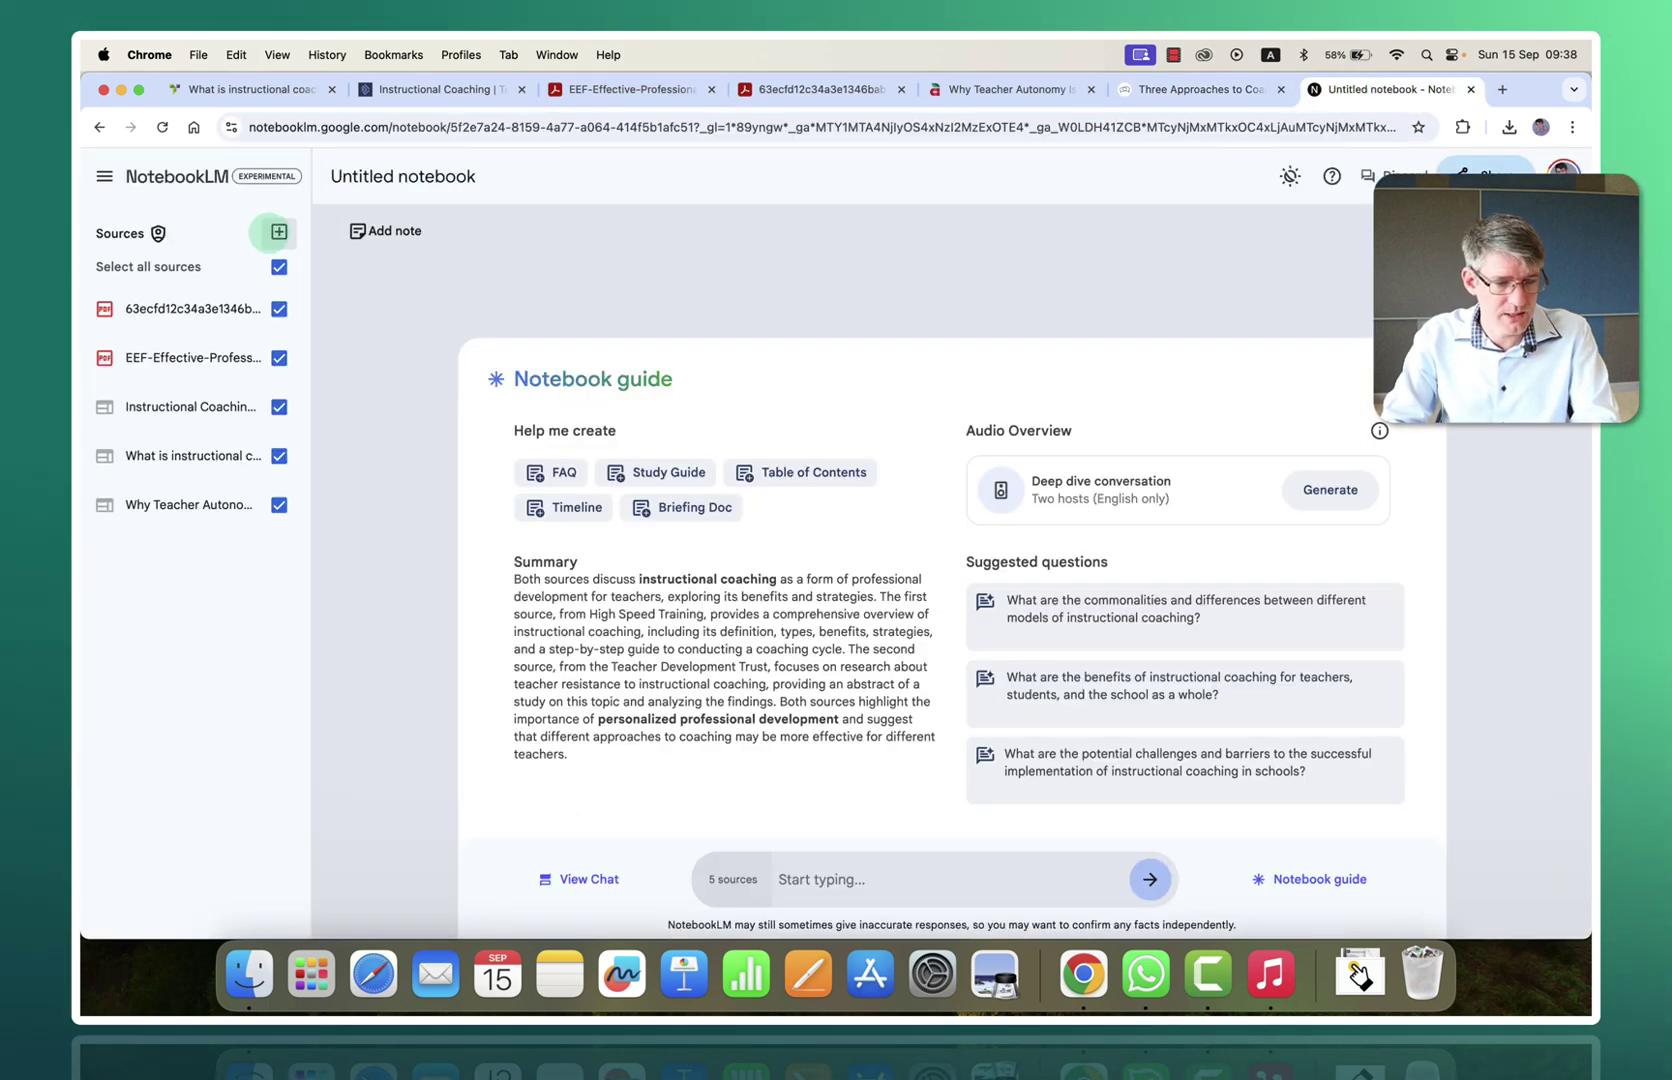
pyautogui.click(279, 232)
pyautogui.click(728, 760)
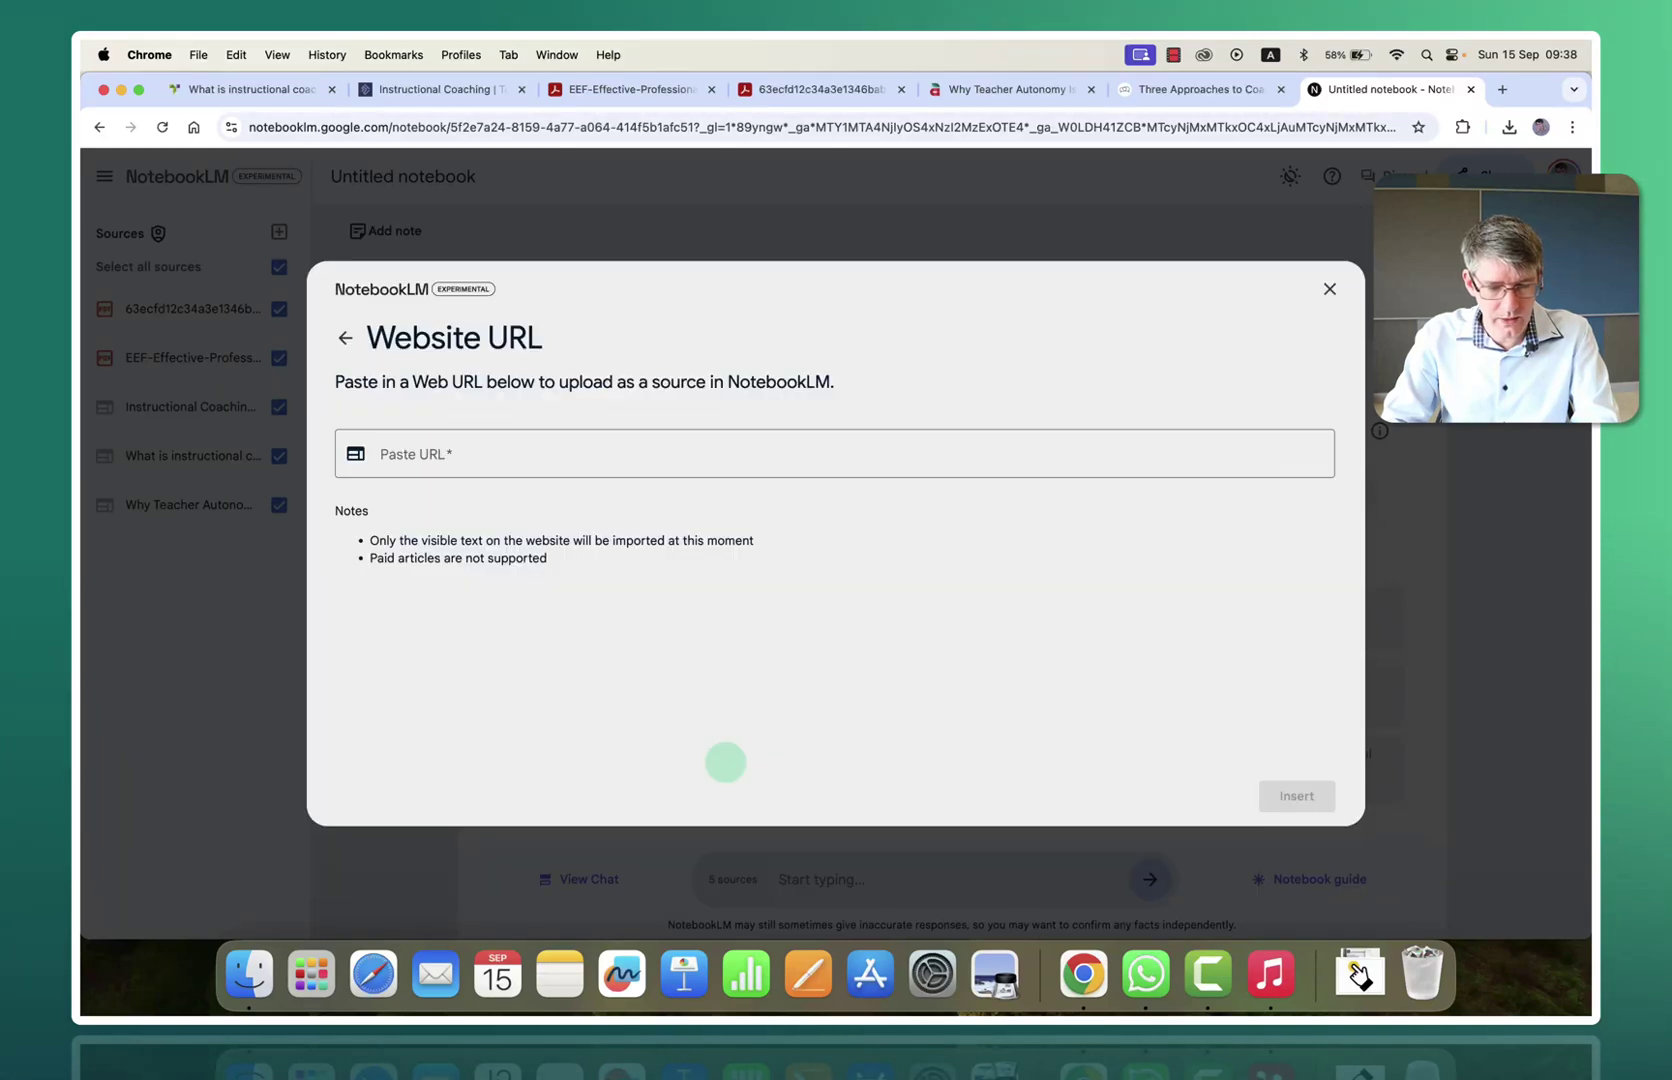
pyautogui.click(631, 452)
pyautogui.press('super+v')
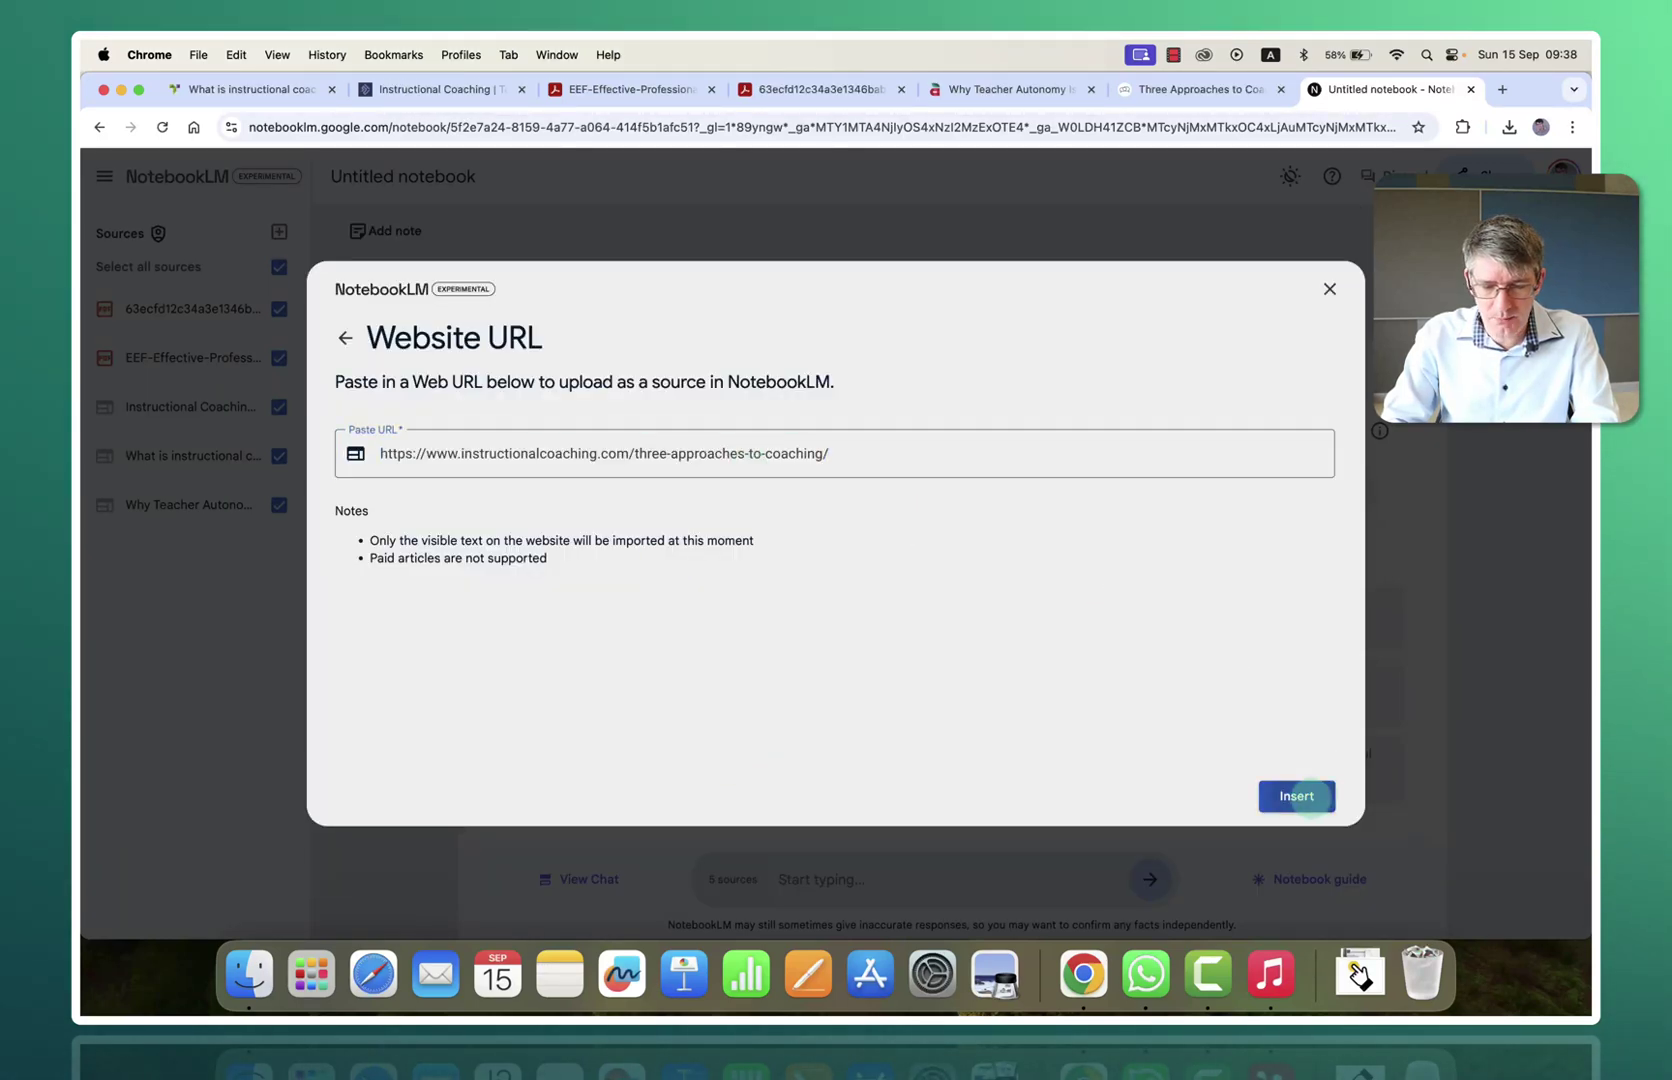
pyautogui.click(1320, 796)
pyautogui.click(279, 232)
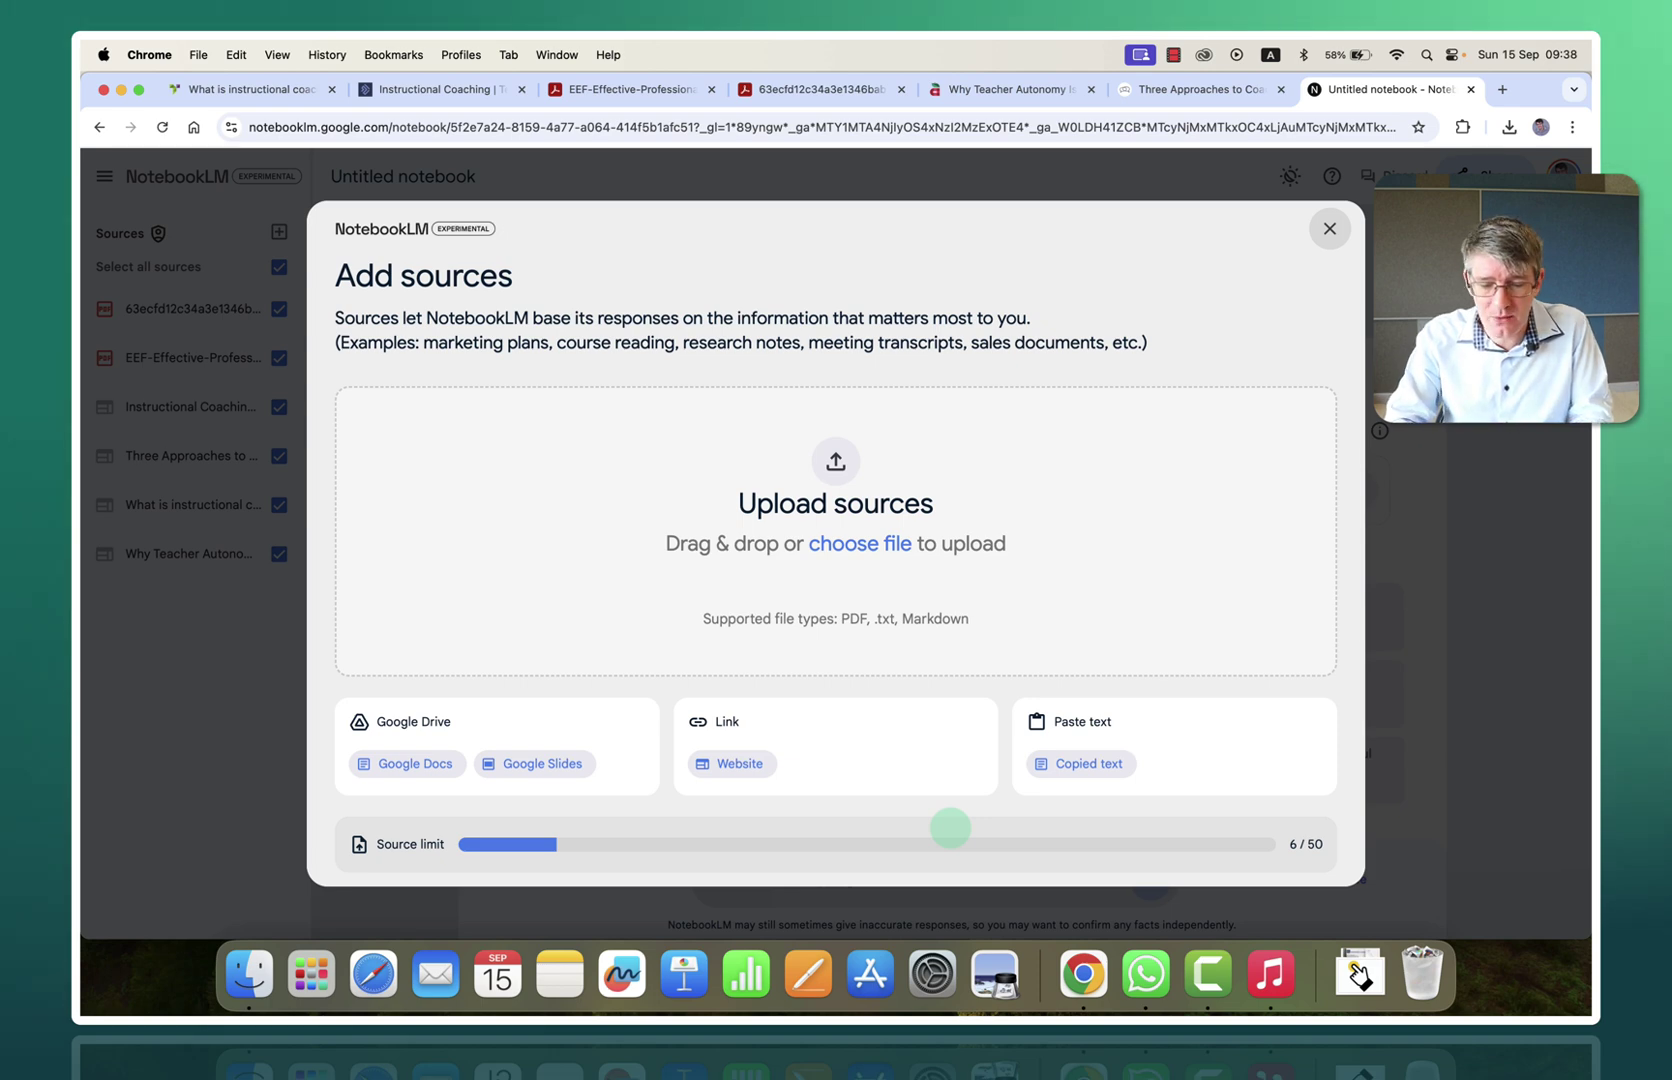
pyautogui.click(1329, 229)
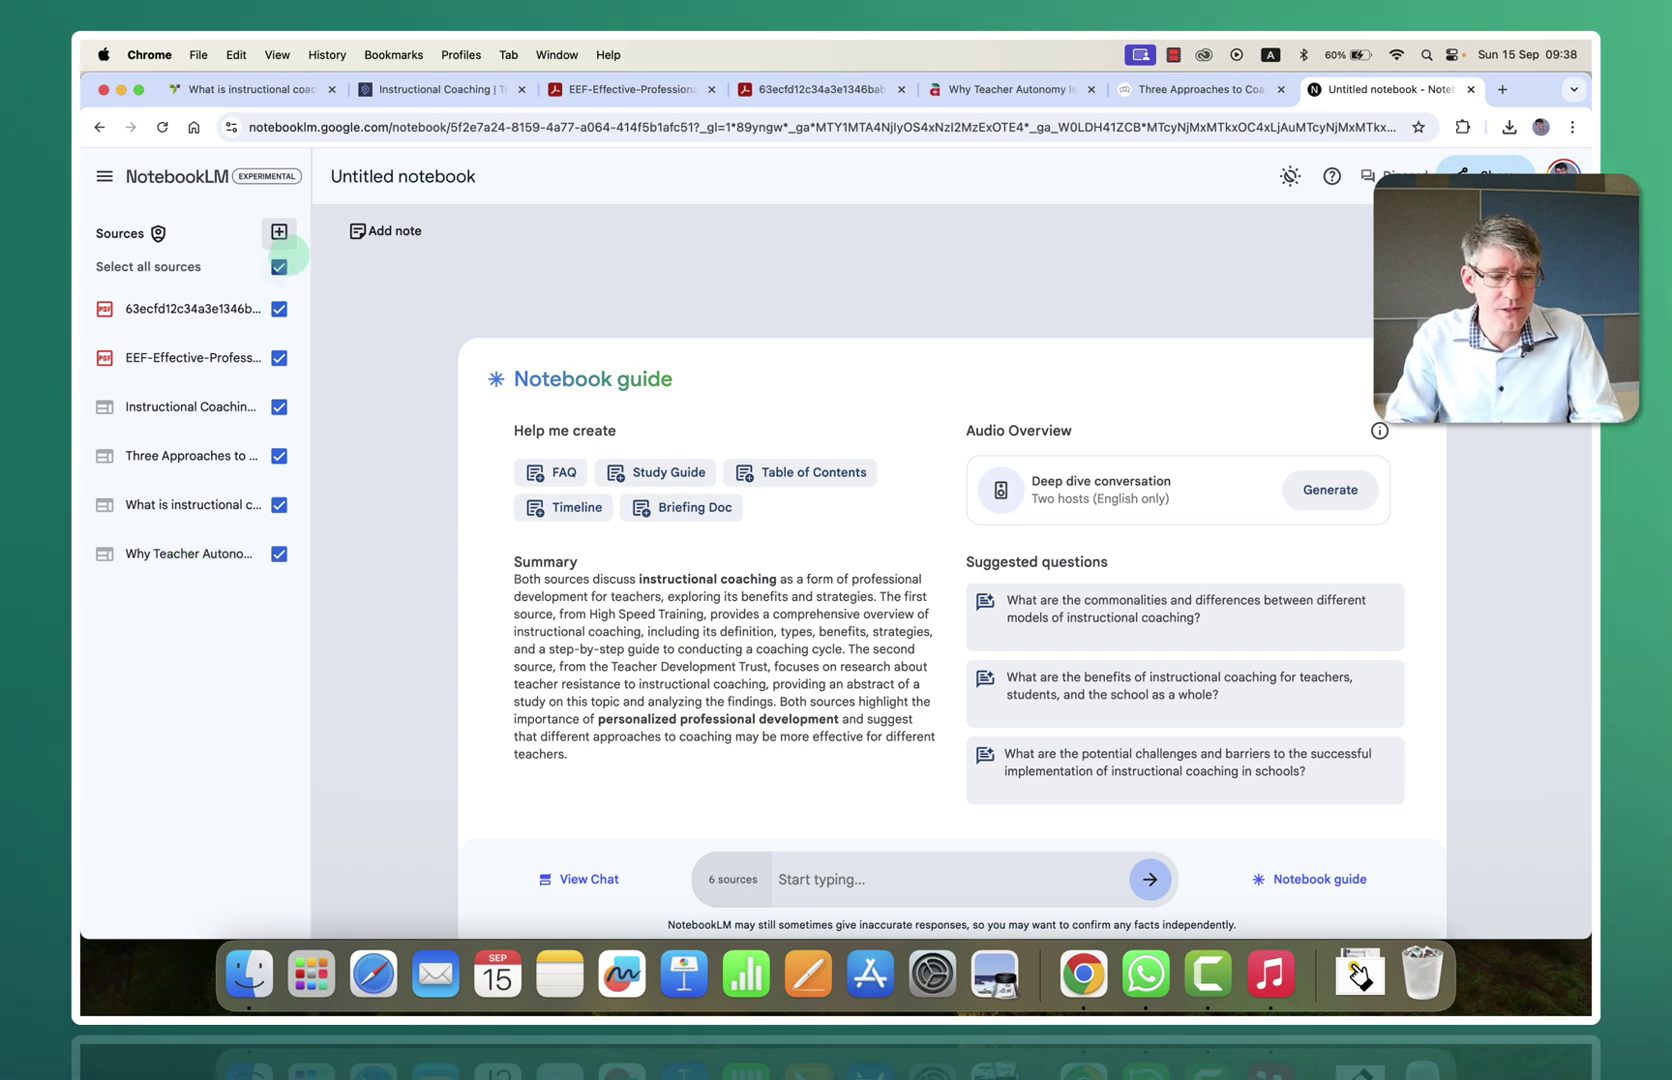
pyautogui.click(279, 309)
pyautogui.click(279, 358)
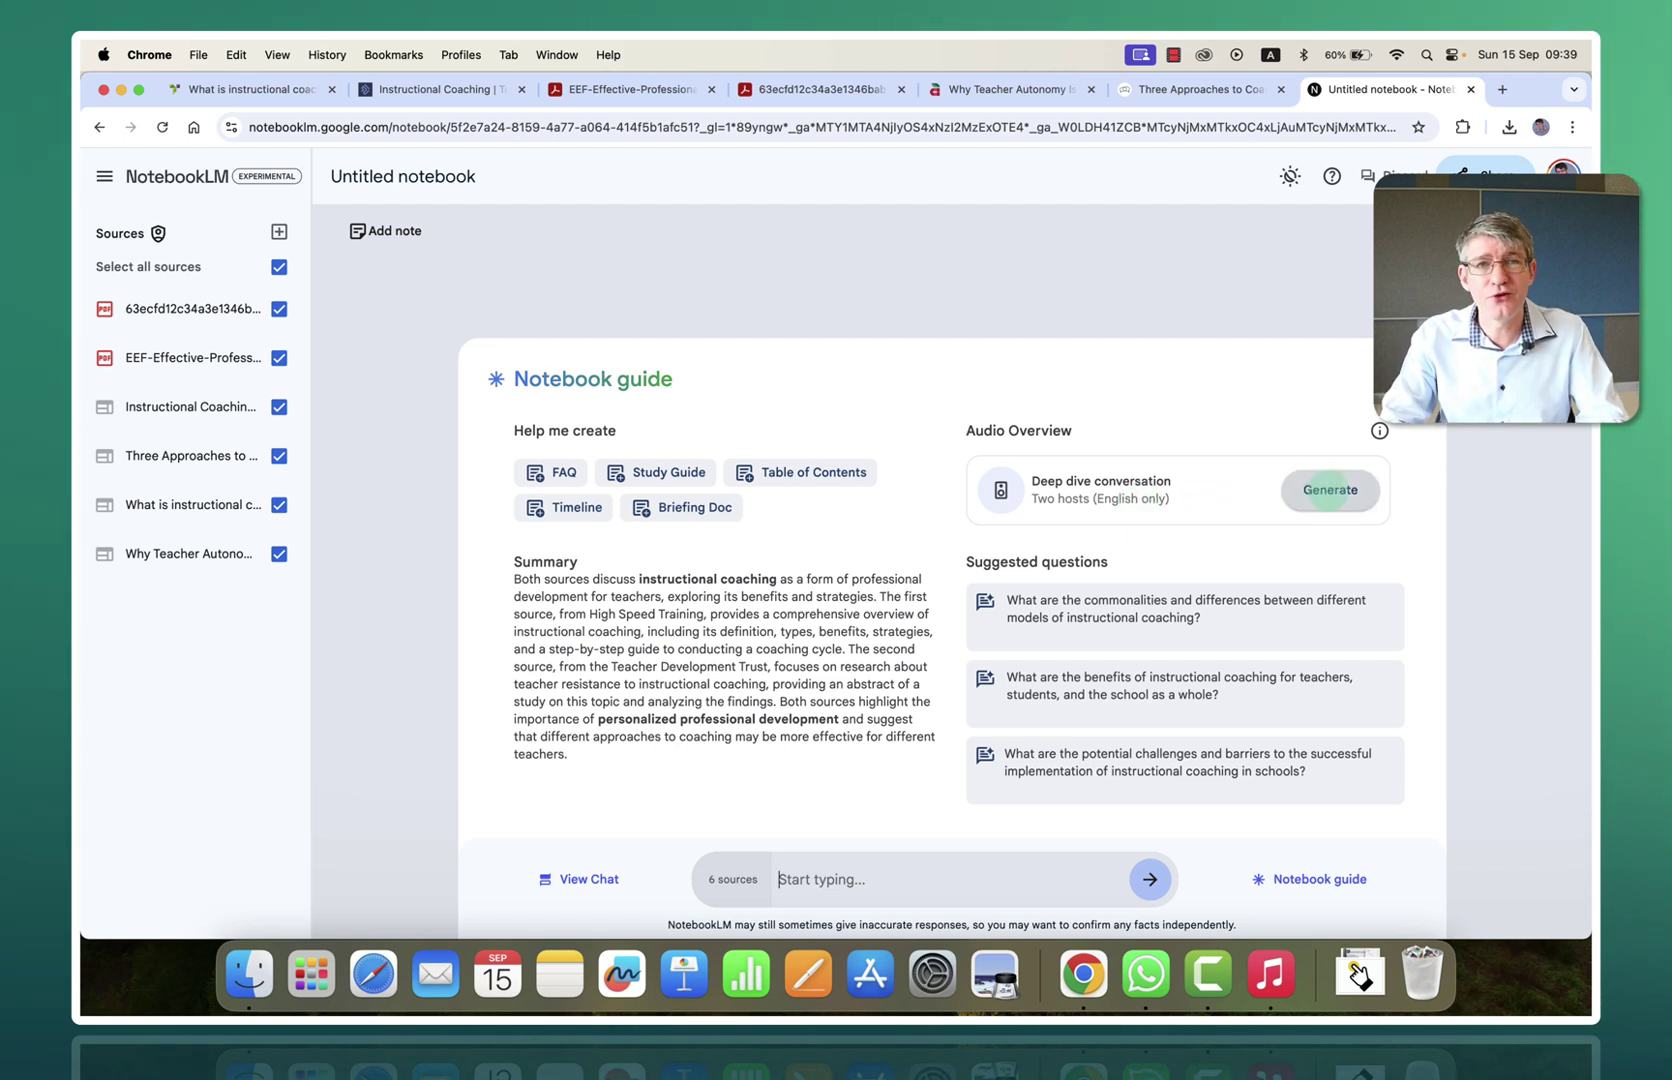
# Step: Generate the Audio Overview conversation, producing a 10:33 recording
pyautogui.click(1328, 490)
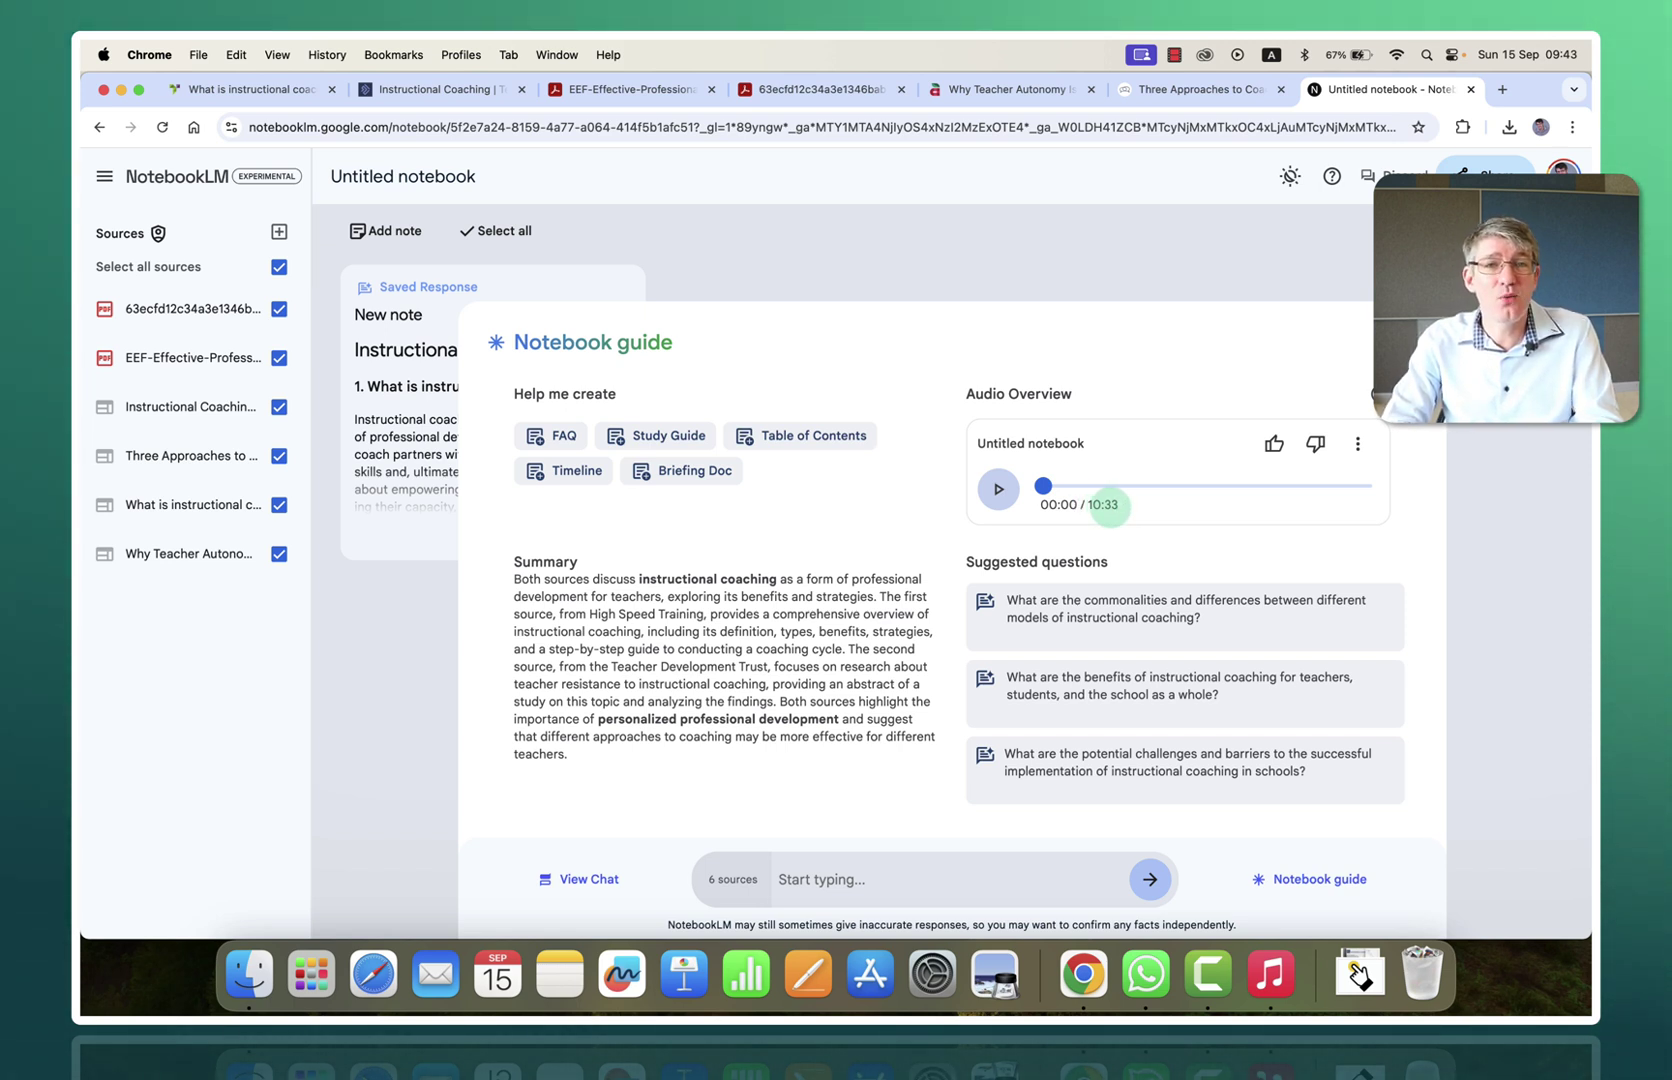
# Step: Play the audio overview, pausing once briefly, and stop it at 03:14
pyautogui.click(998, 488)
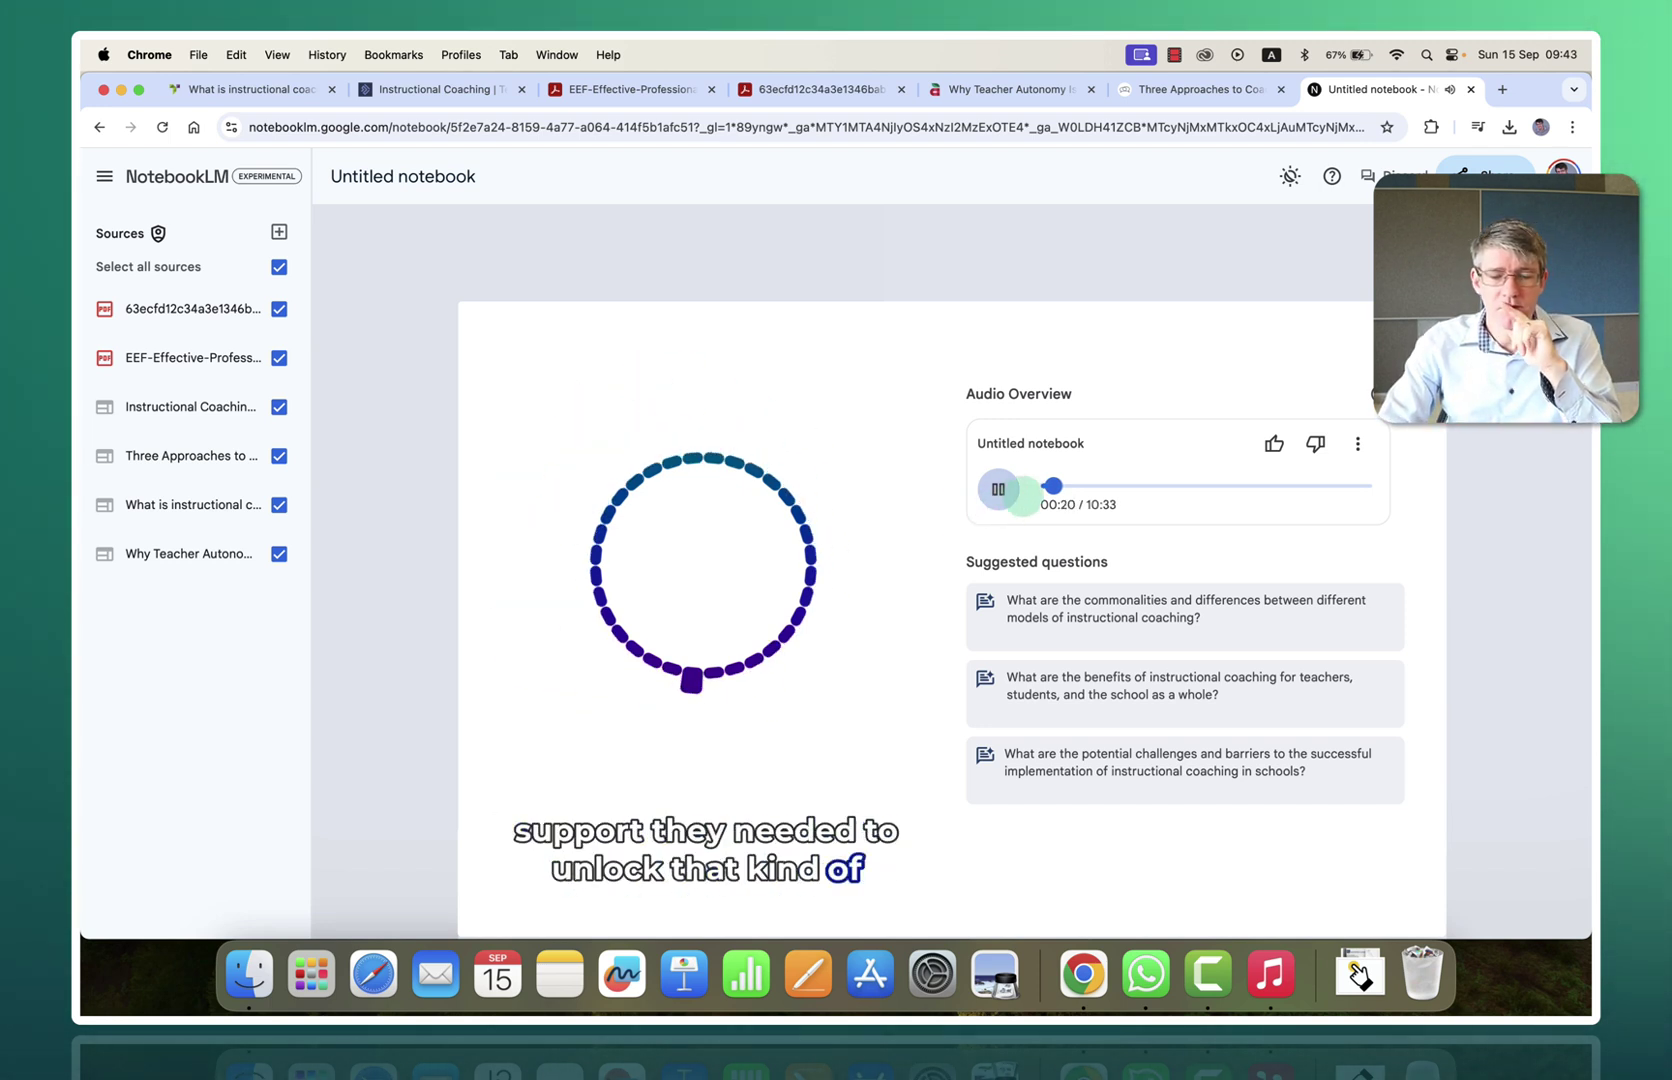
pyautogui.press('space')
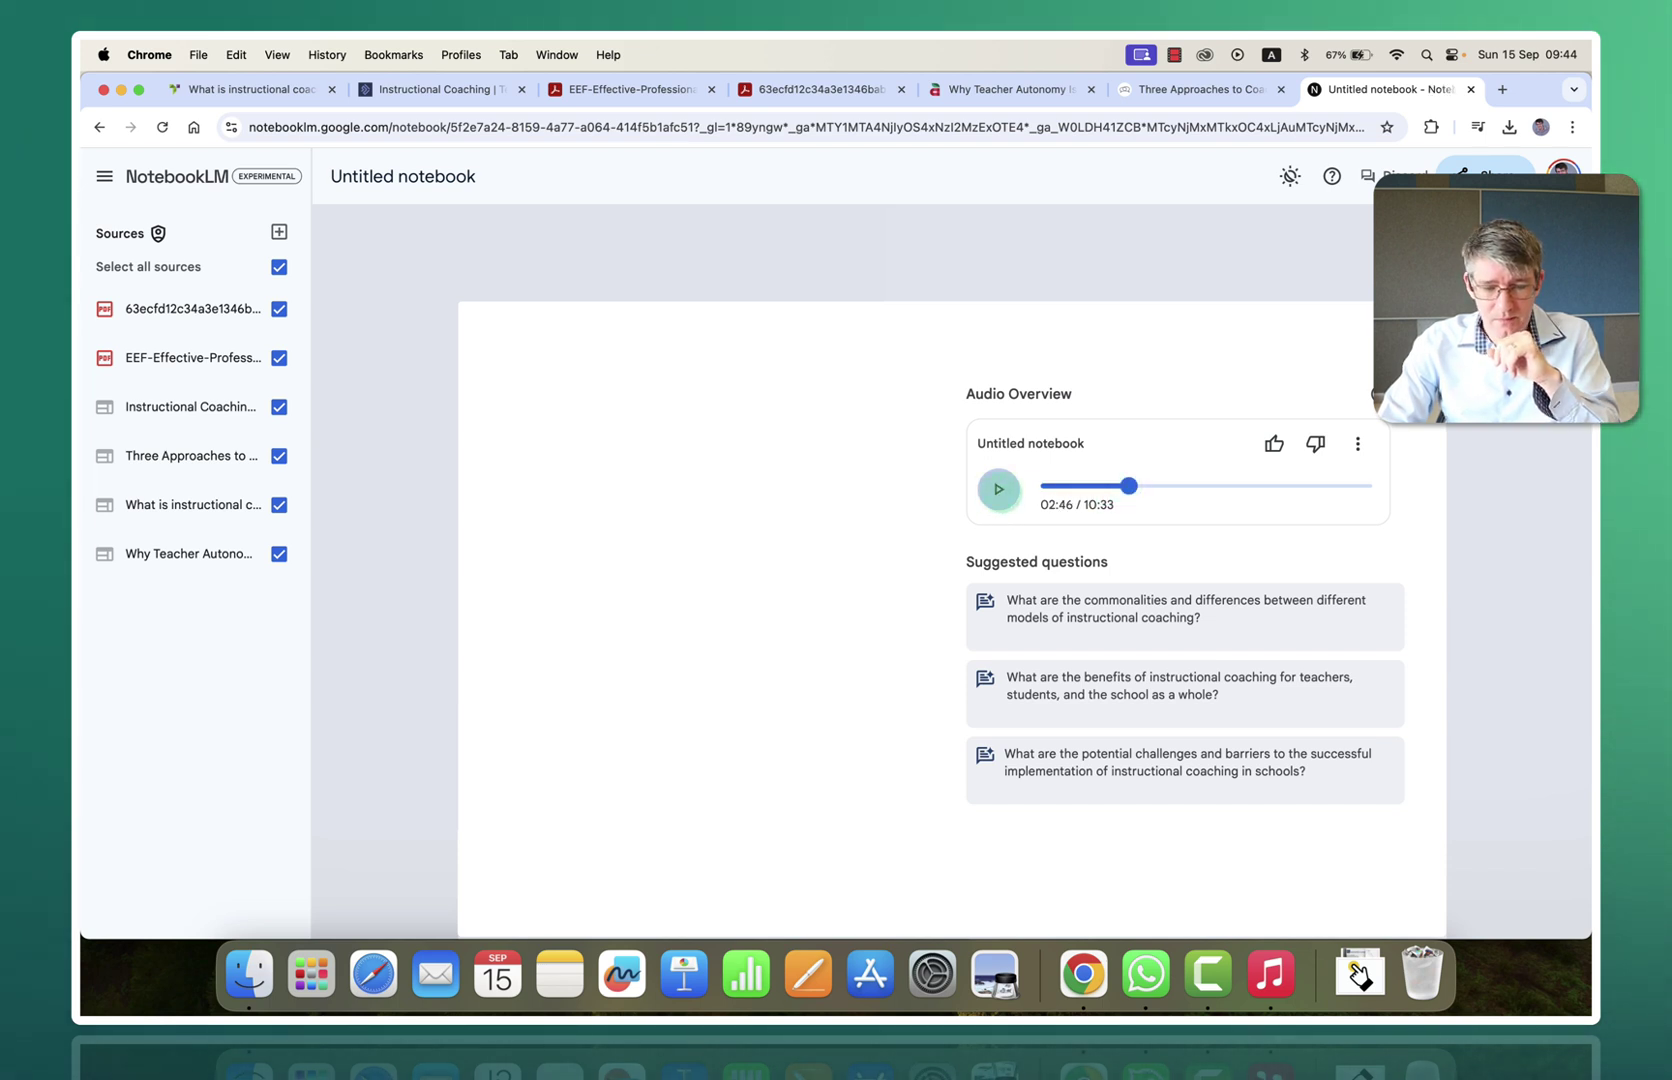
pyautogui.press('space')
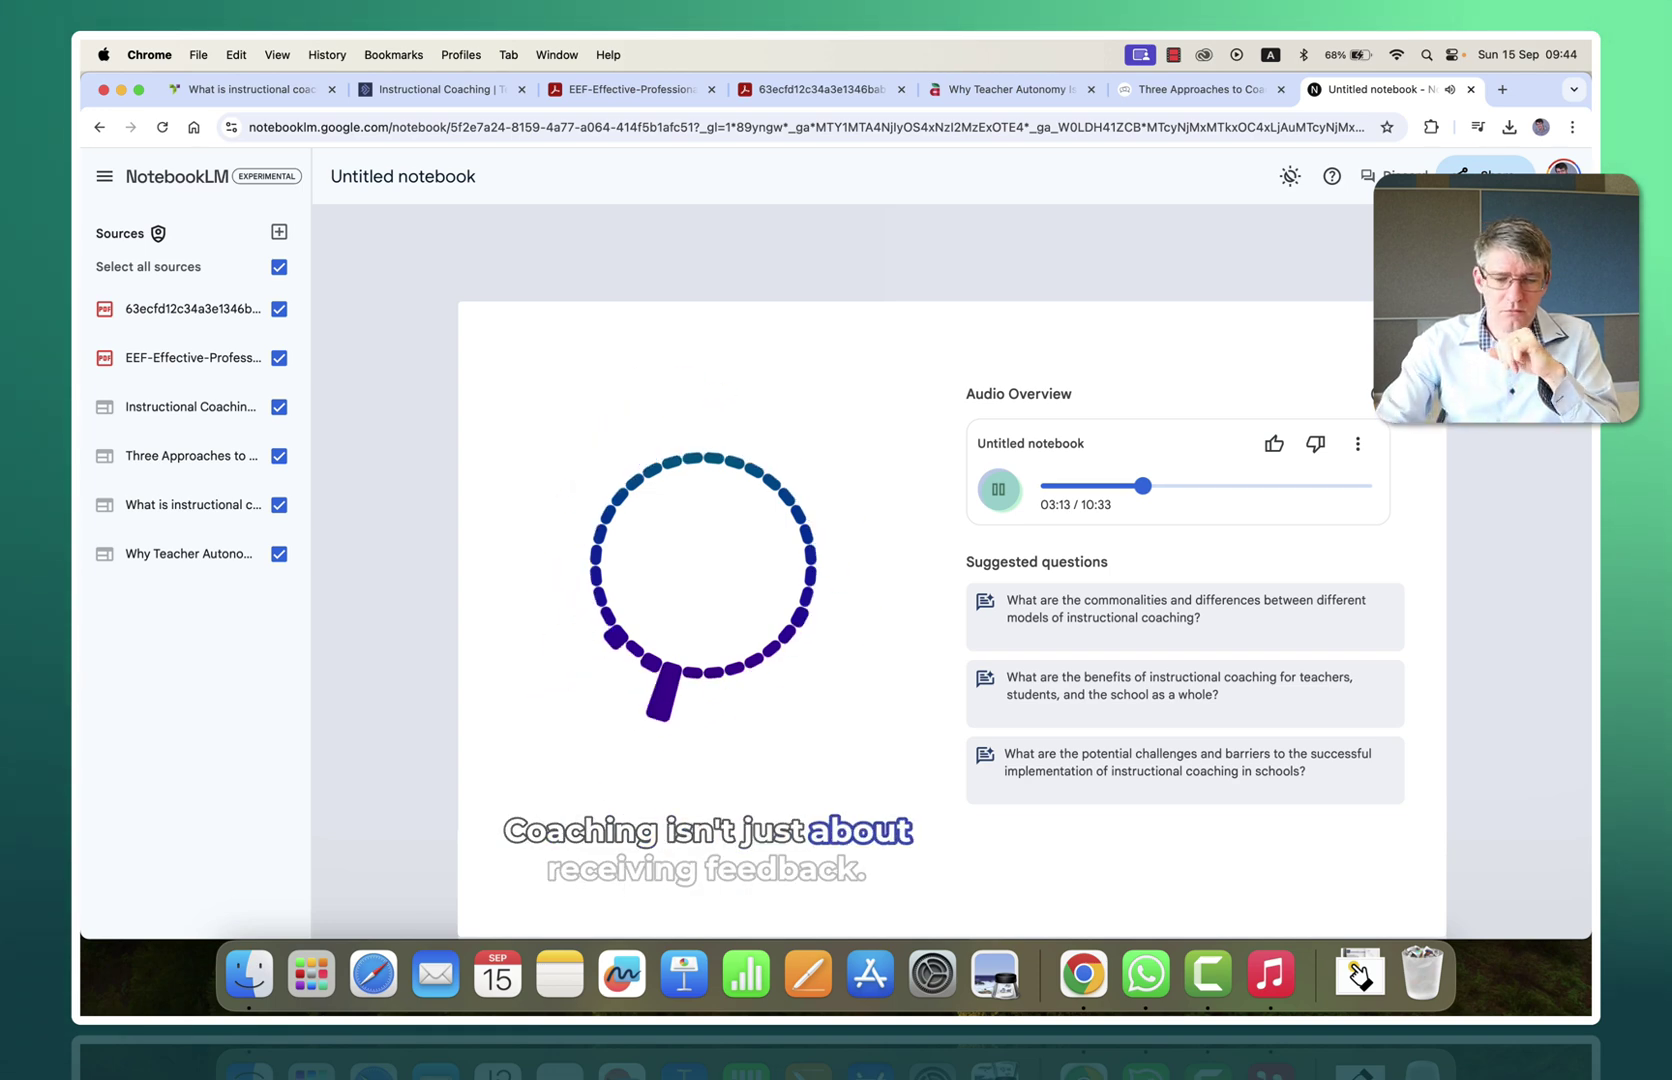
pyautogui.press('space')
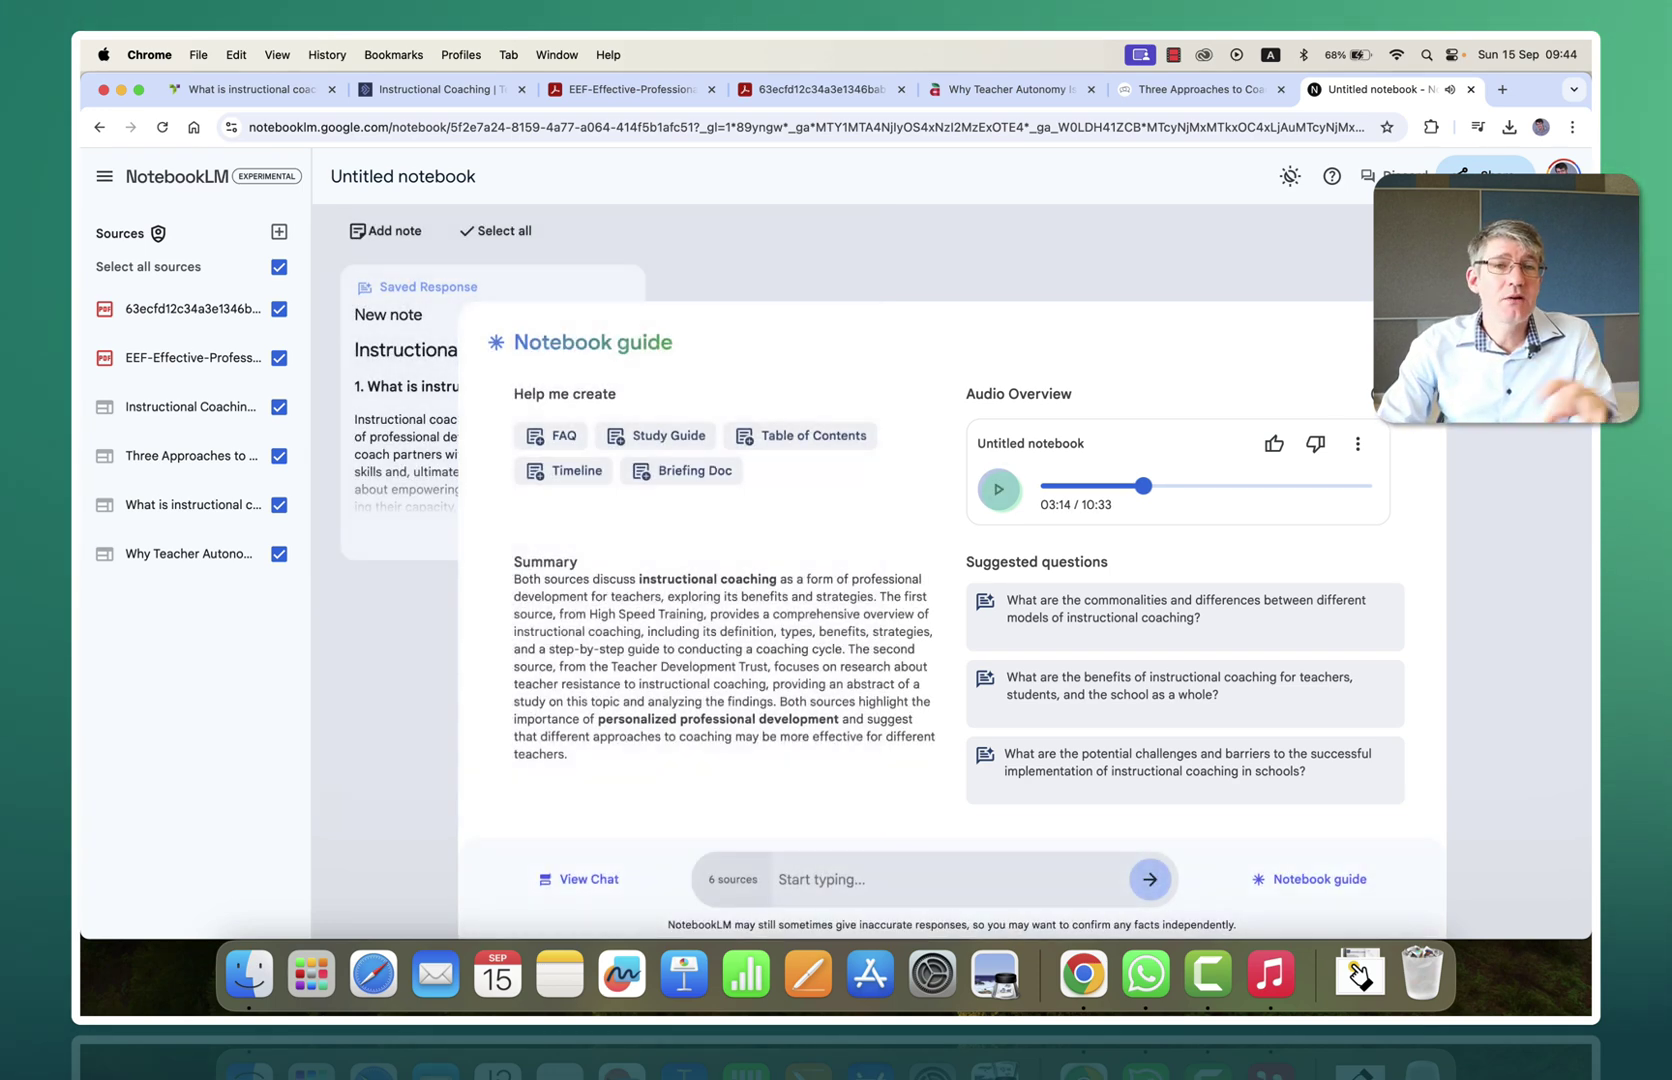